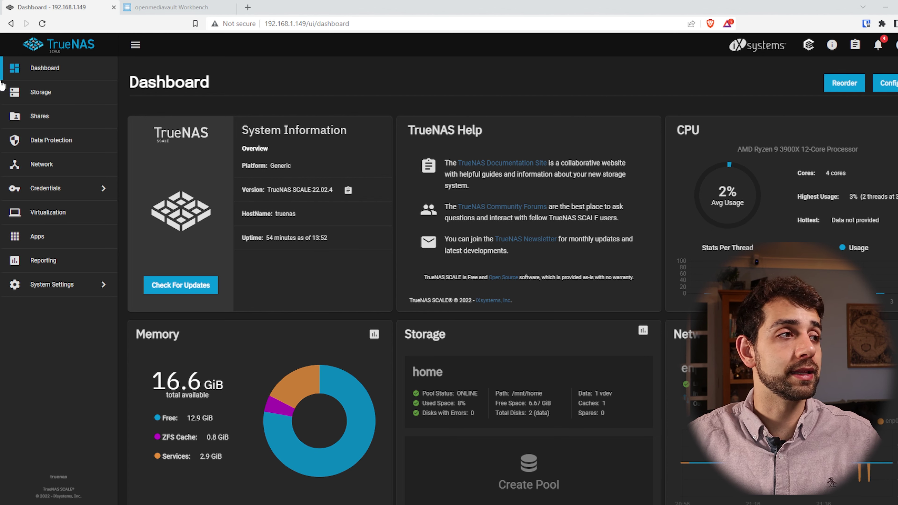
Check that the data dataset uses 176.73 MiB in Storage, then go to Data Protection.
click(42, 92)
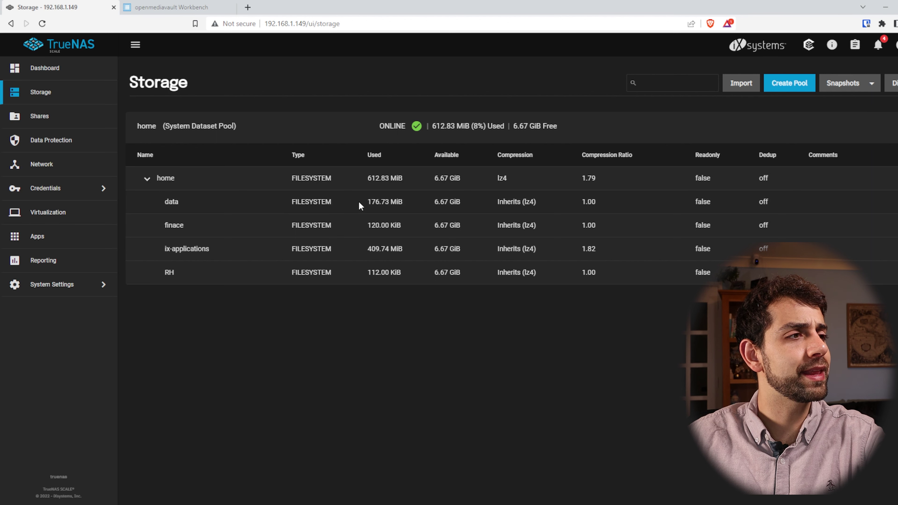
drag(360, 206, 402, 203)
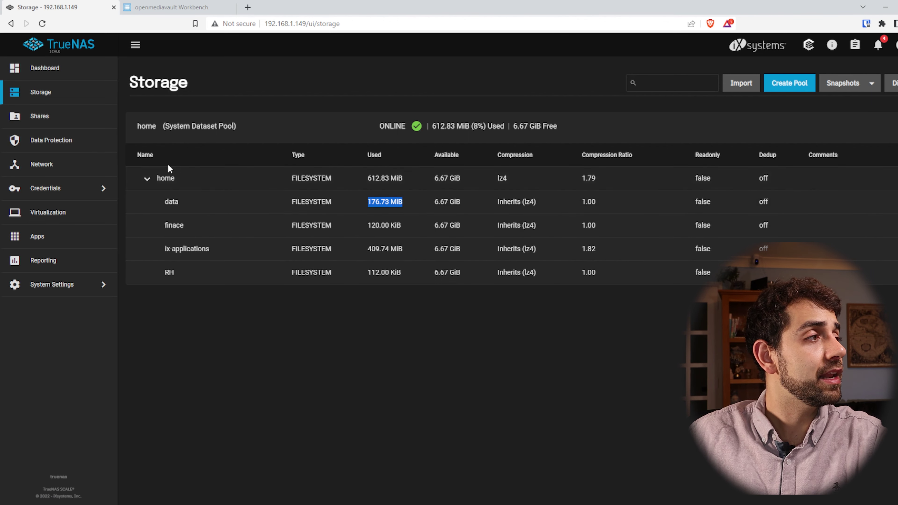
click(66, 141)
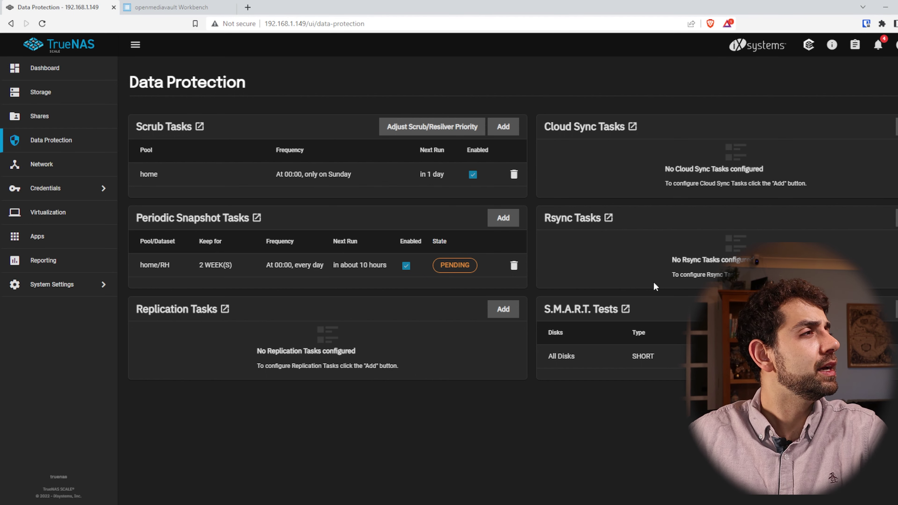
Switch to the openmediavault web interface browser tab.
click(202, 7)
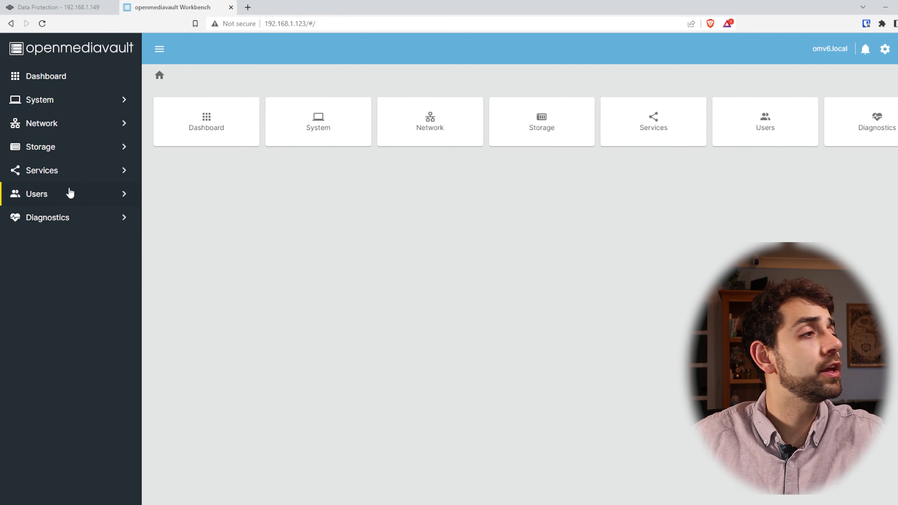
Review the single existing user account under Users.
click(66, 193)
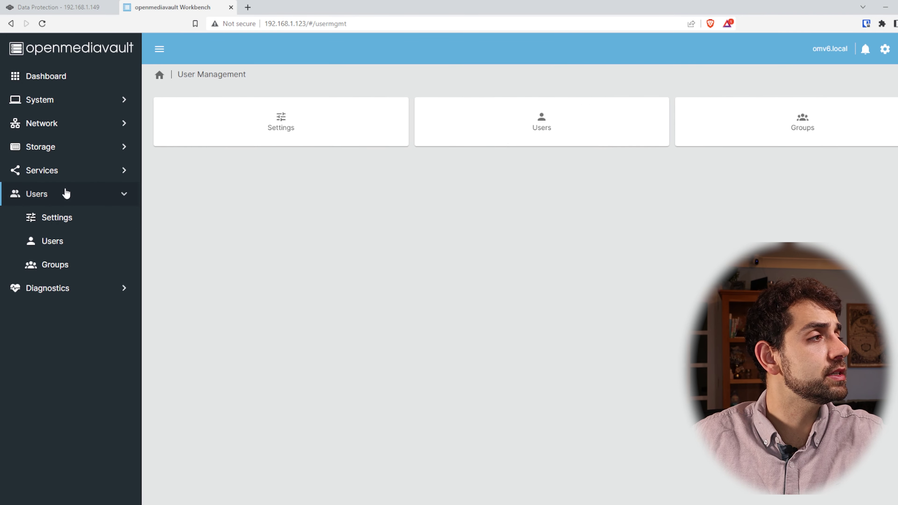
click(575, 130)
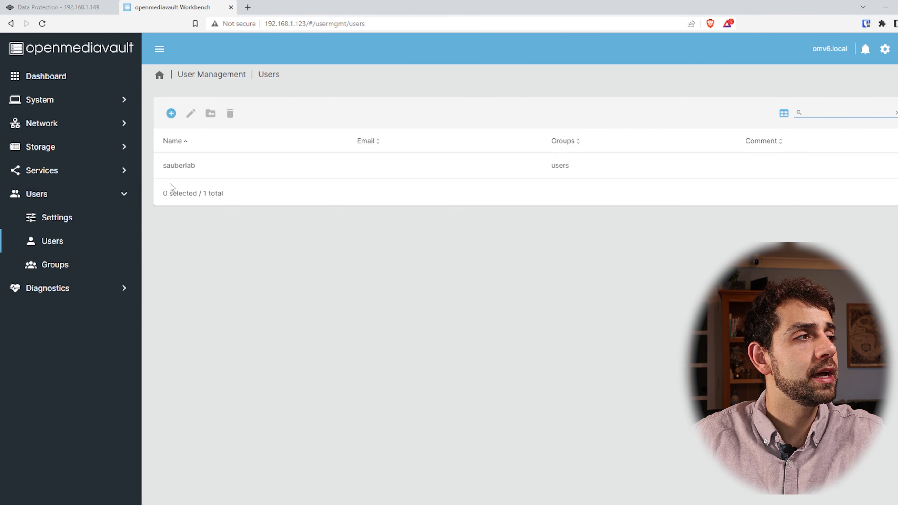
click(195, 175)
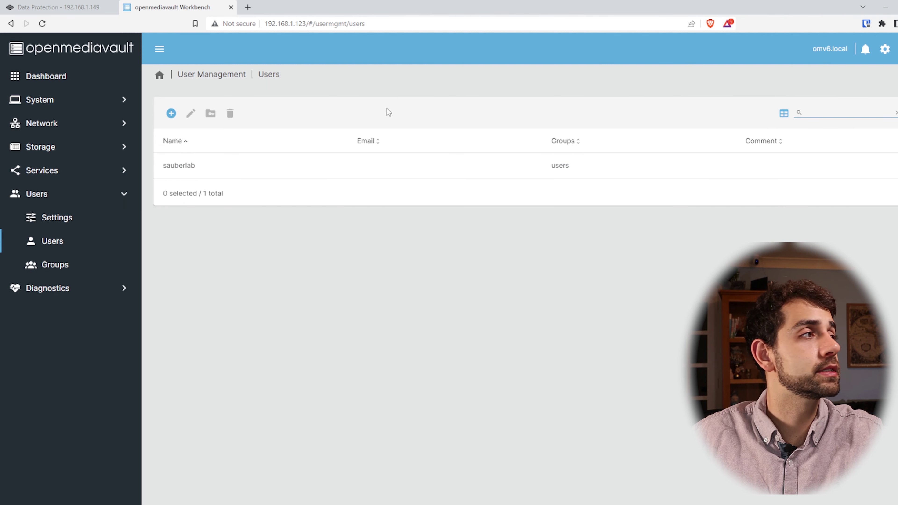
Look over the file systems, physical disks, and the shared folders data and data2.
click(62, 150)
click(77, 242)
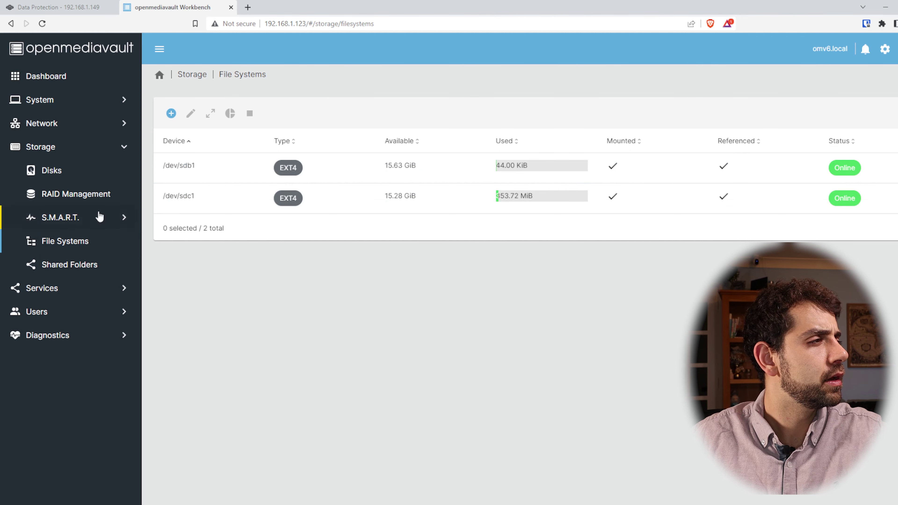
click(52, 171)
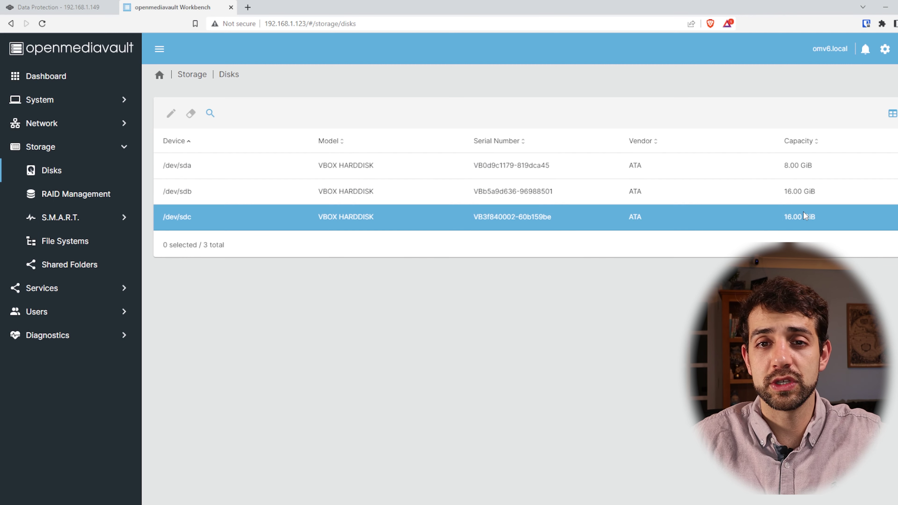
click(78, 266)
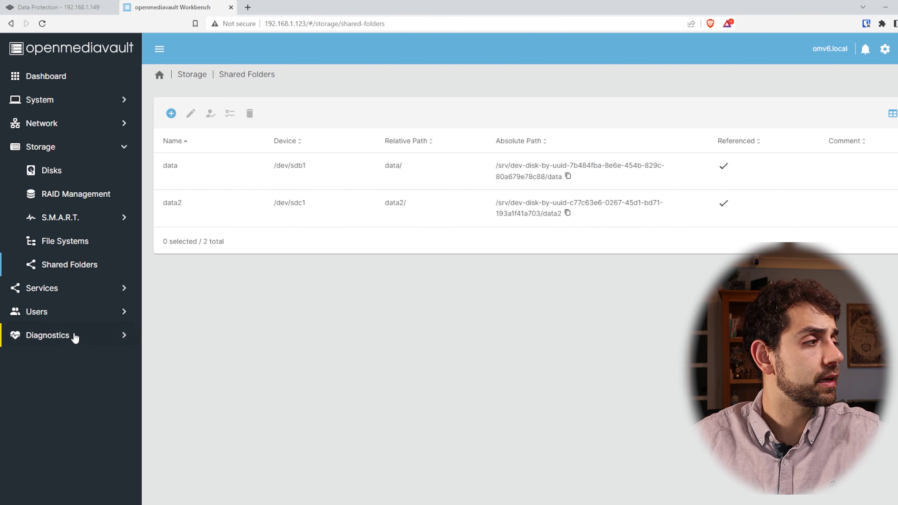
View the empty Rsync Tasks list and open a new-task form with type Local.
click(60, 294)
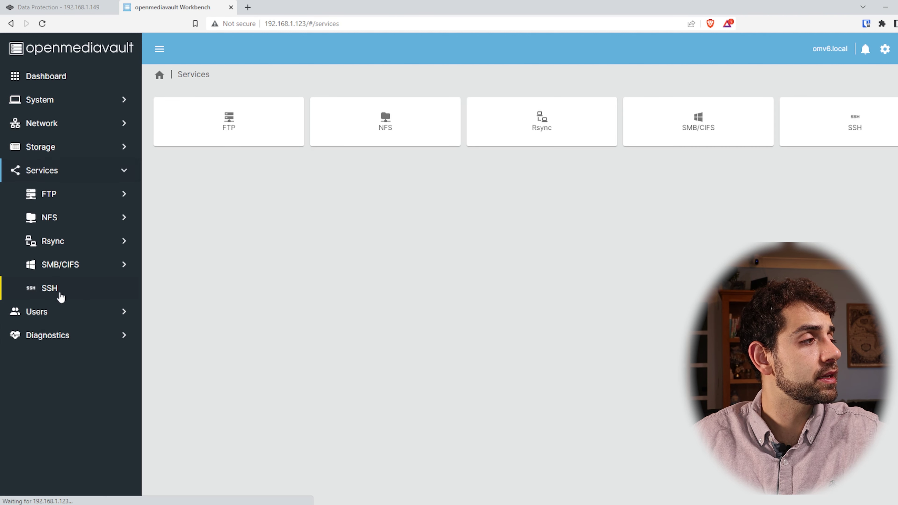
click(66, 245)
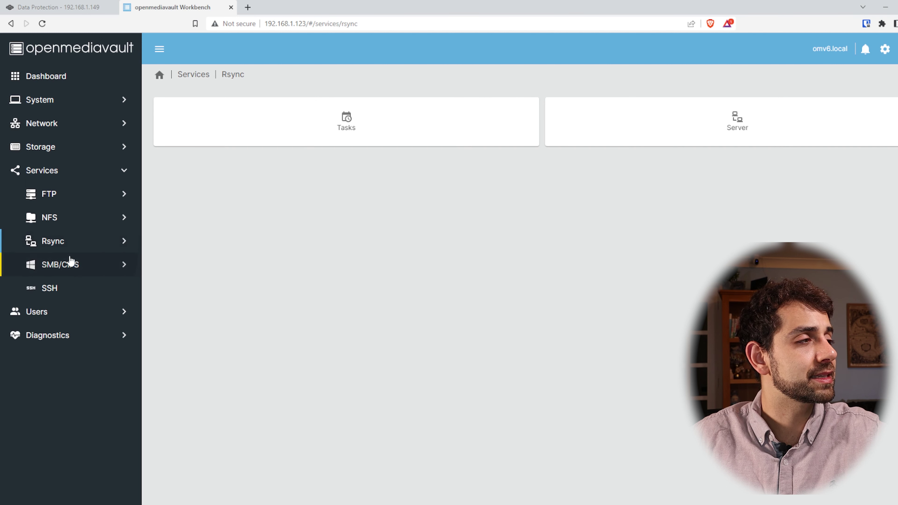
click(69, 251)
click(70, 251)
click(82, 272)
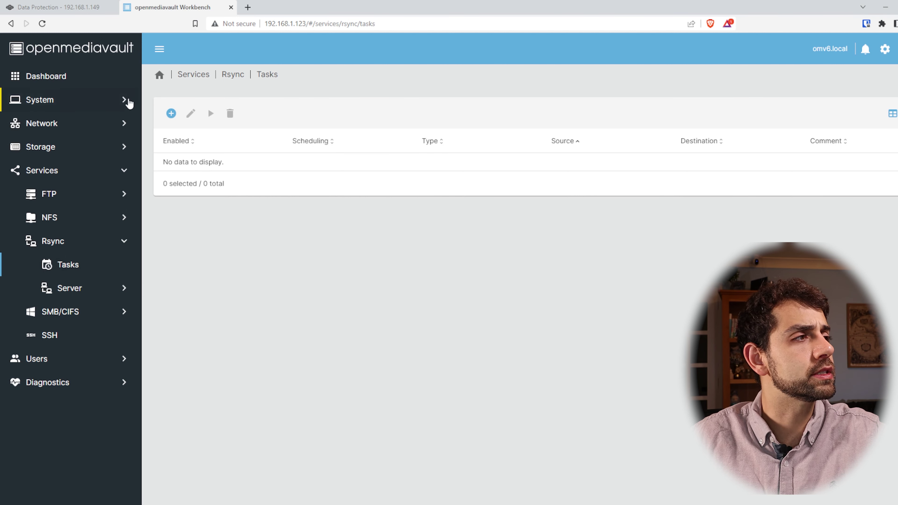
click(171, 113)
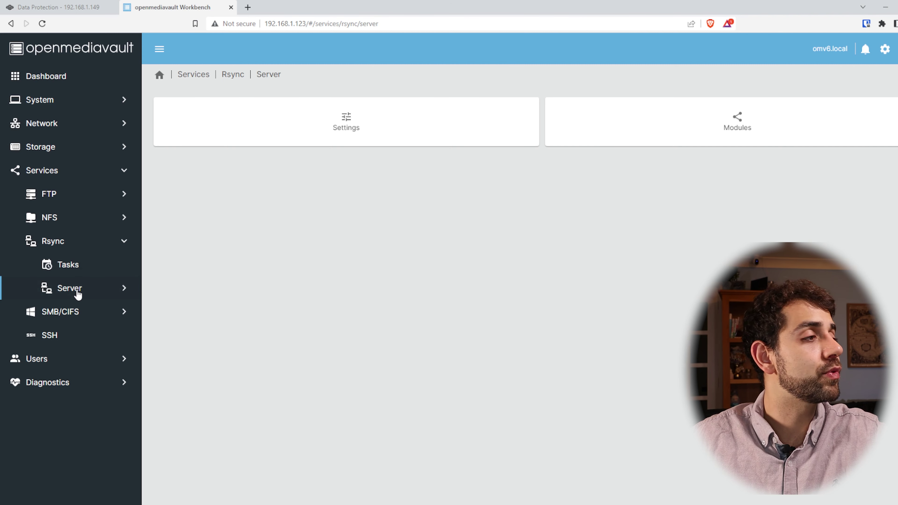
Enable and save the rsync server on port 873, then view the empty Modules list.
click(76, 290)
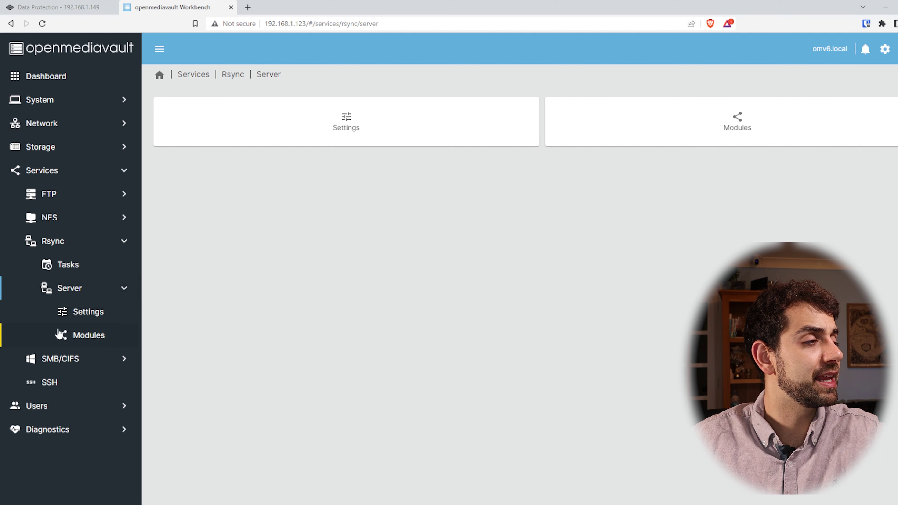
click(93, 316)
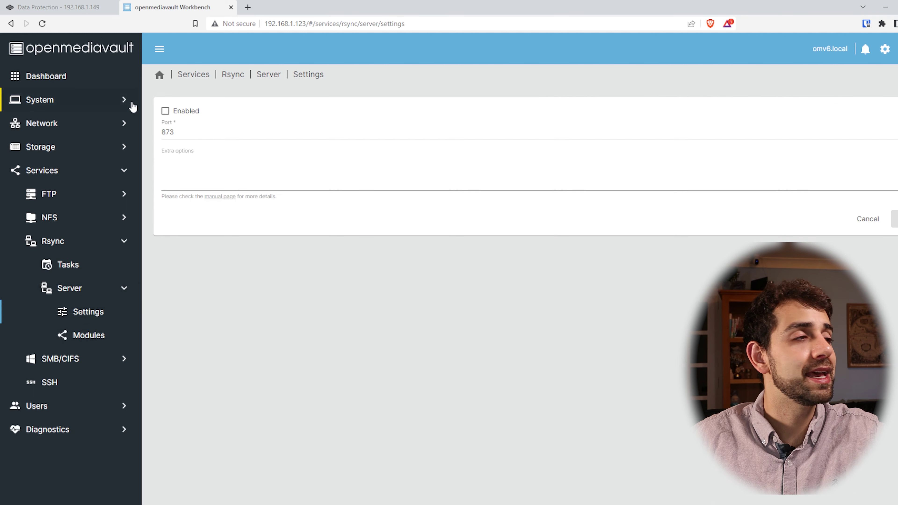
click(174, 112)
click(894, 219)
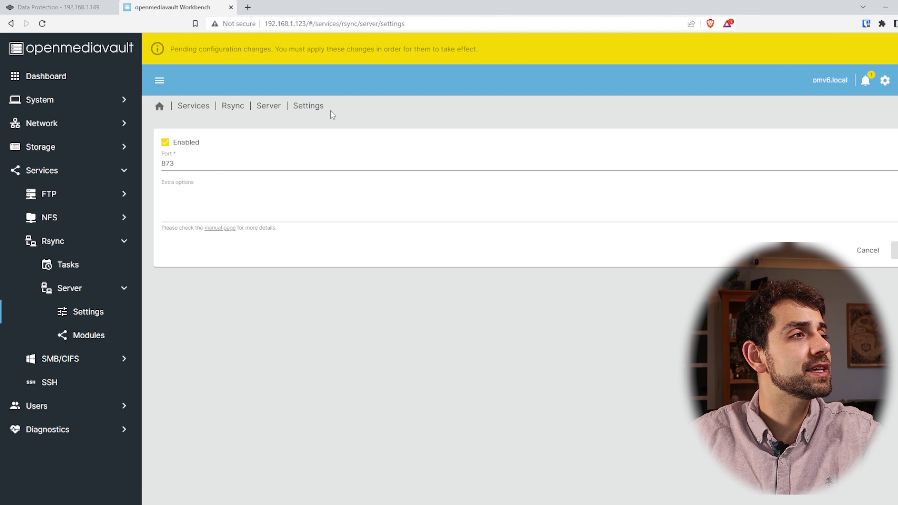
click(89, 334)
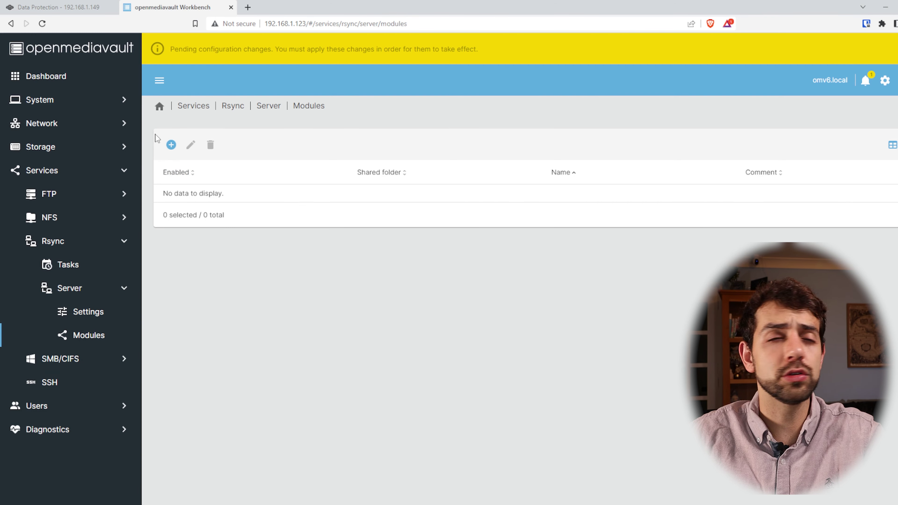
Create a new rsync module sharing the data folder on /dev/sdb1.
click(171, 145)
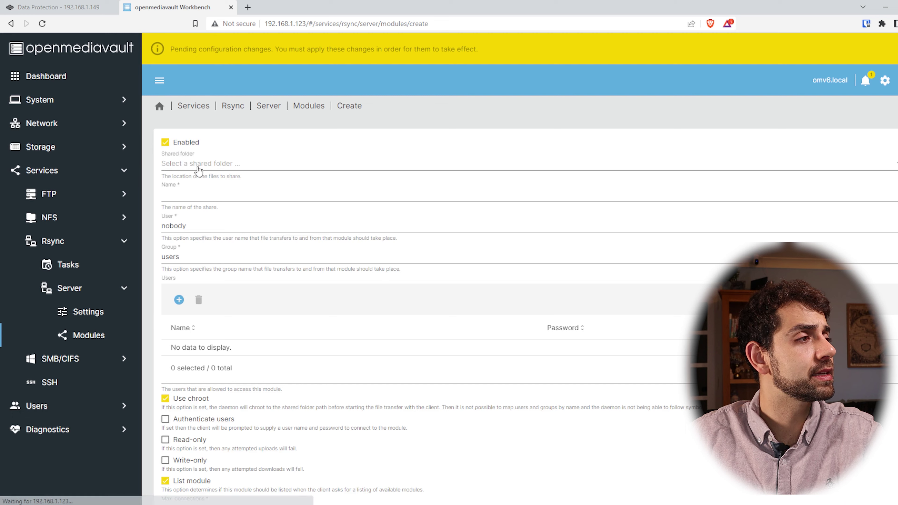
scroll(303, 209, down, 3)
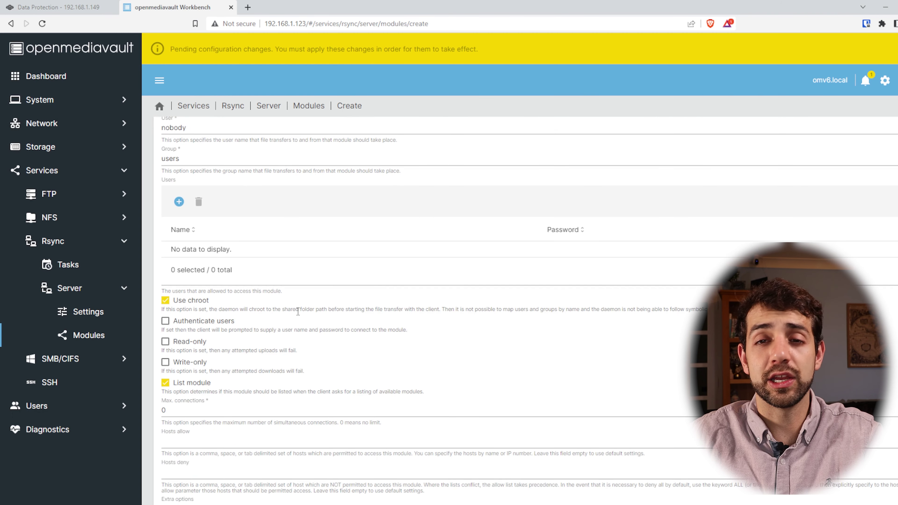
scroll(299, 317, up, 3)
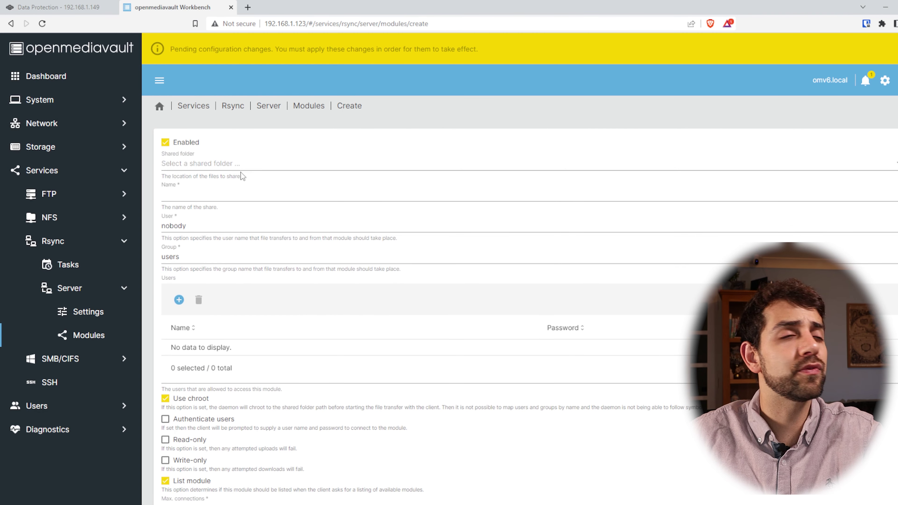
click(227, 165)
click(187, 166)
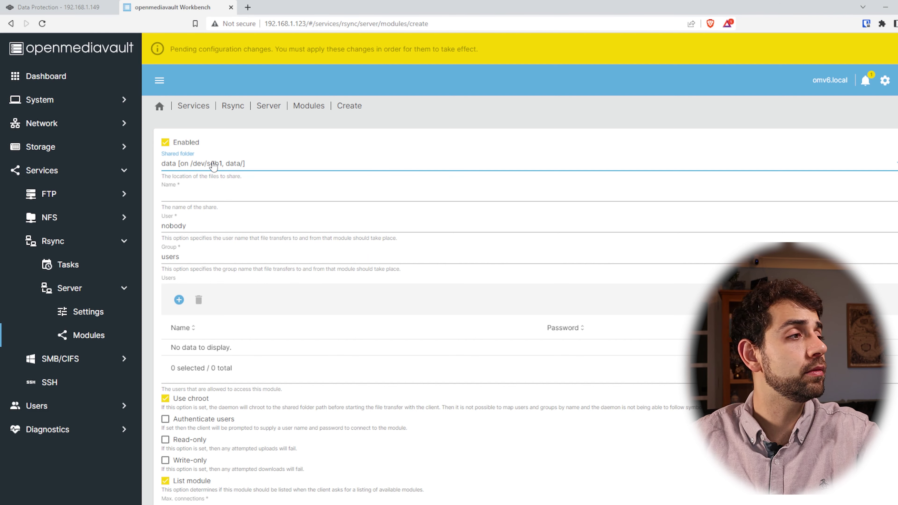
Name the module 'backup', keeping Use chroot and List module on with max connections 0.
click(194, 194)
text(backup)
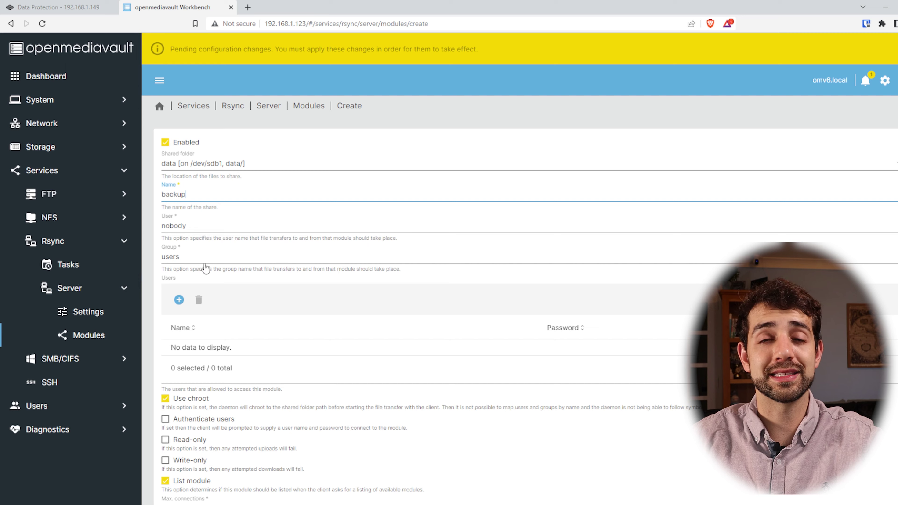
scroll(212, 265, down, 1)
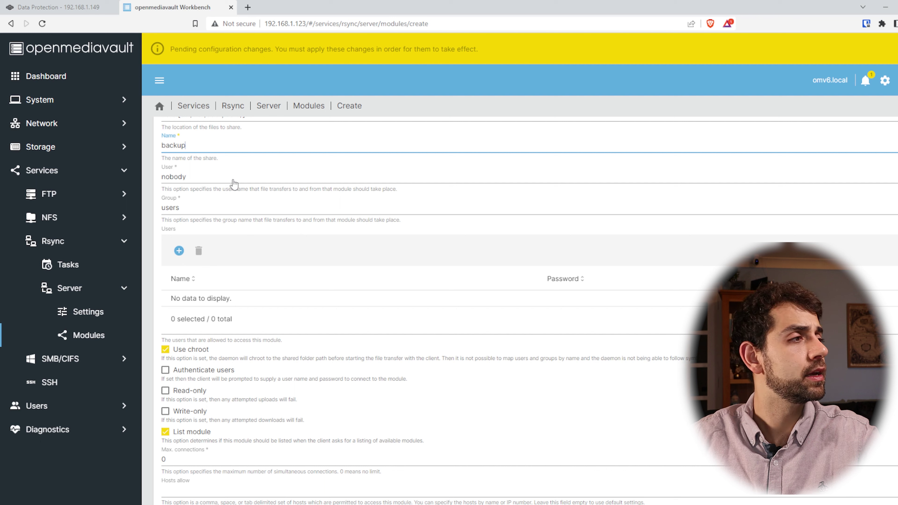
scroll(155, 253, down, 2)
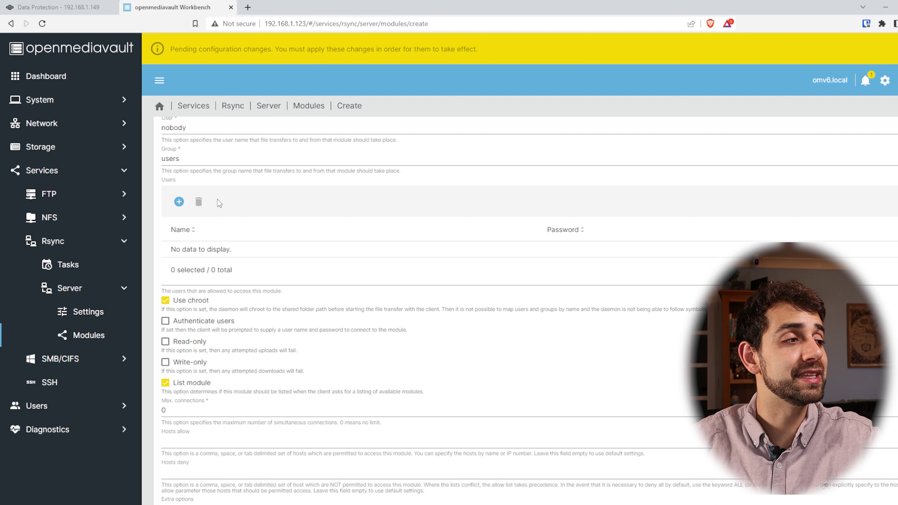
scroll(226, 282, down, 1)
scroll(227, 282, down, 1)
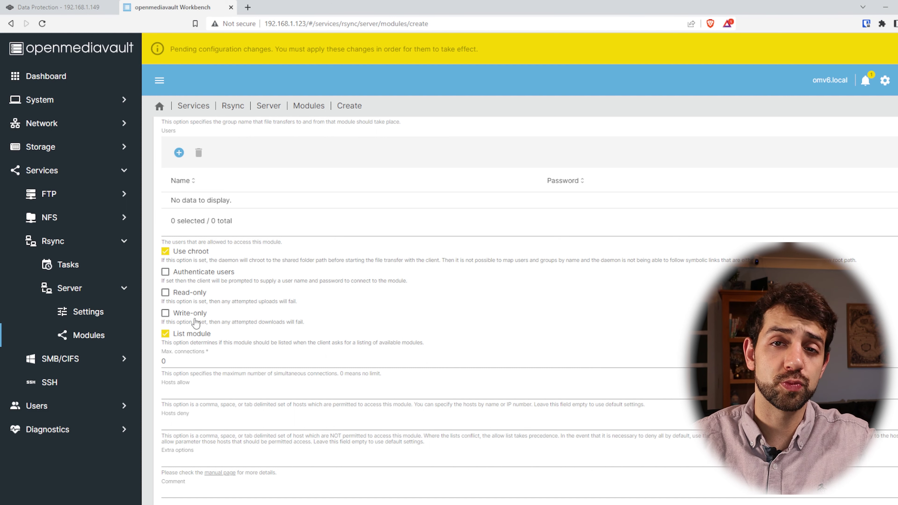
scroll(170, 340, down, 1)
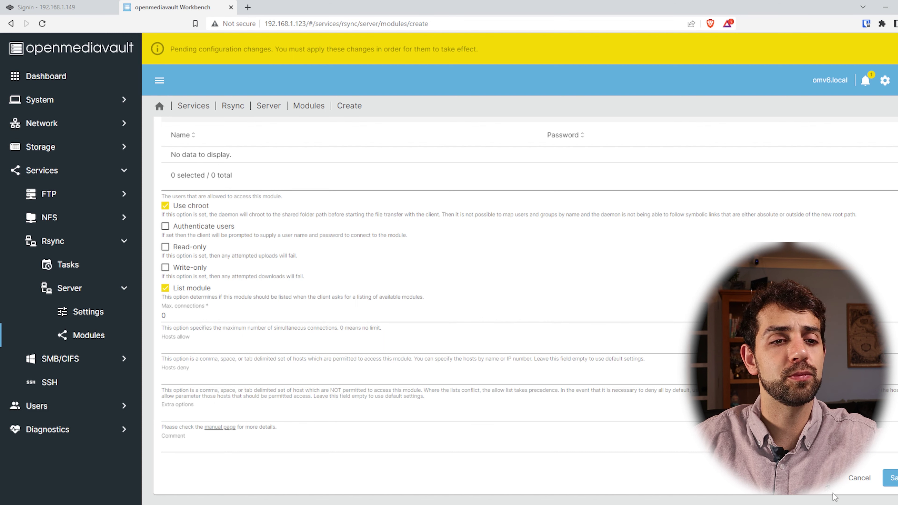
Save the 'backup' rsync module and return to the TrueNAS tab.
click(891, 478)
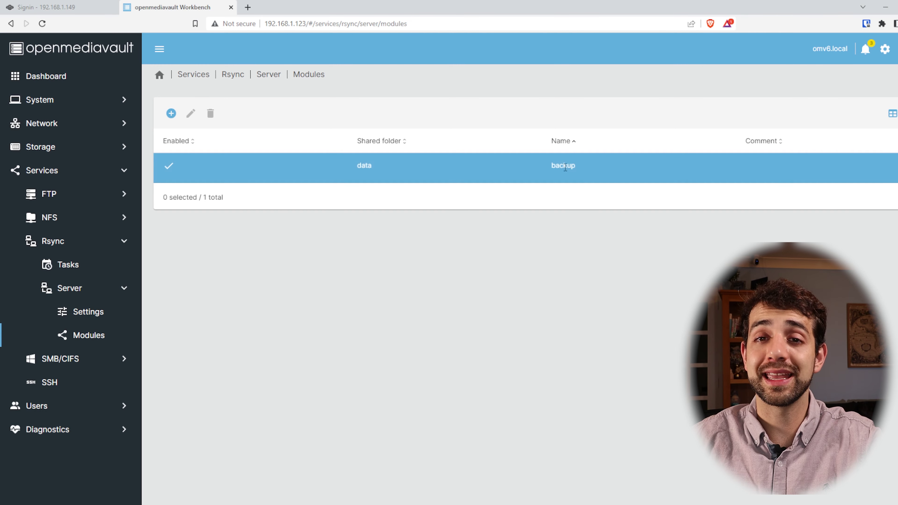
click(12, 5)
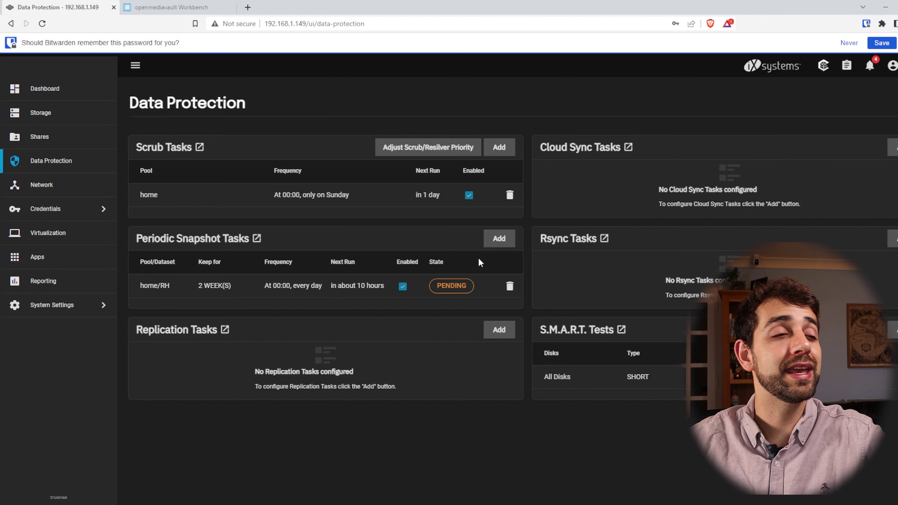
Add a new rsync task with source path /mnt/home/data picked from the folder tree.
click(889, 240)
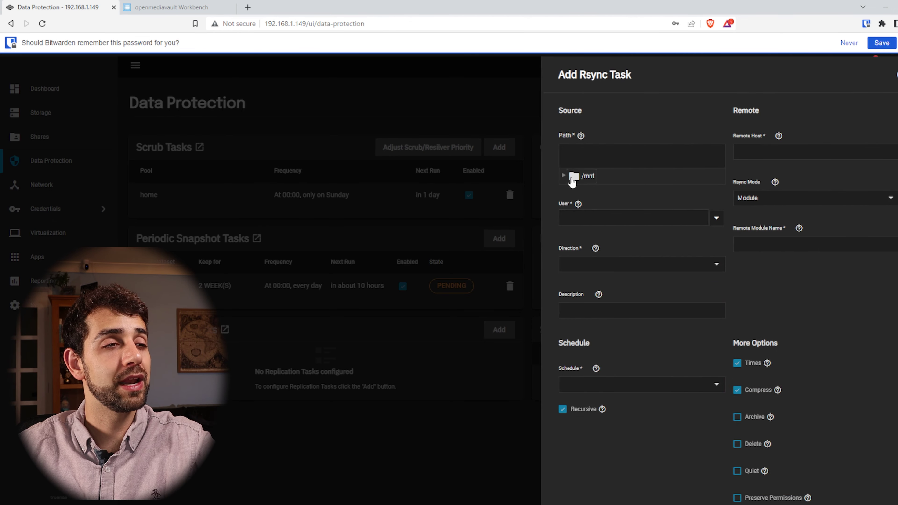
click(568, 180)
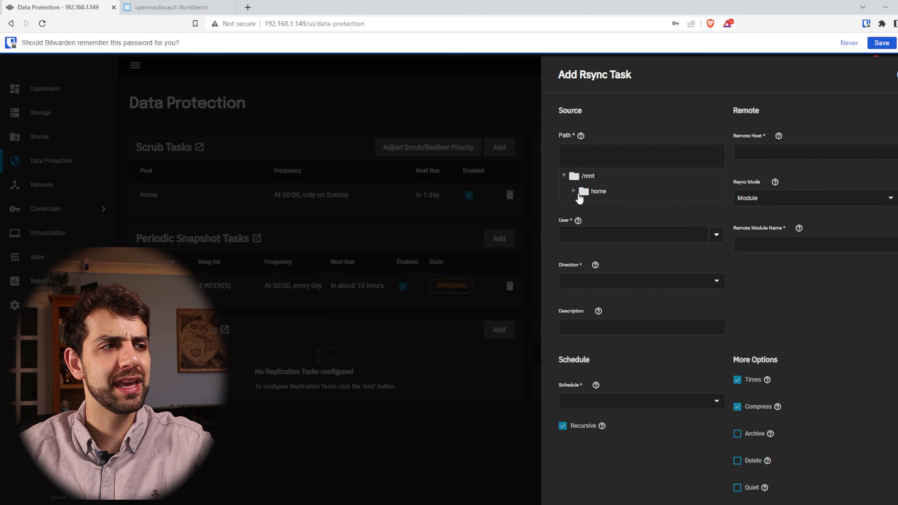
click(579, 194)
click(608, 209)
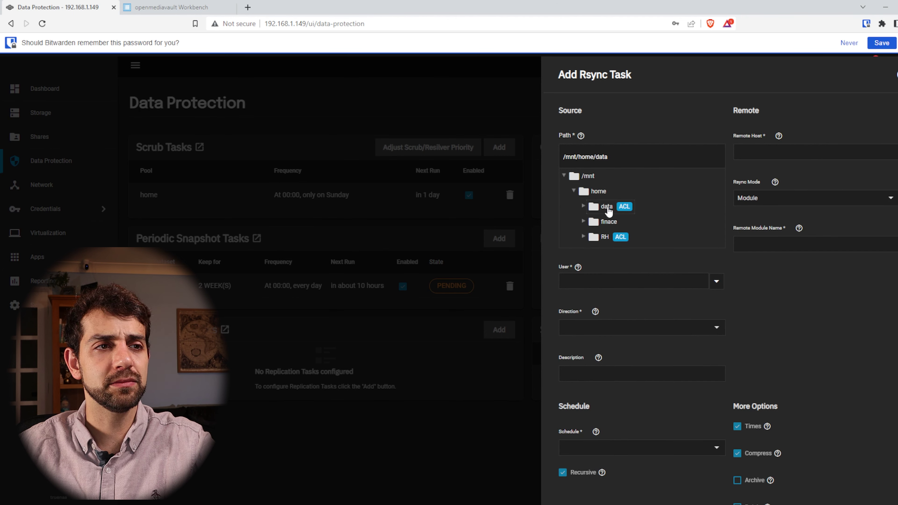
click(766, 150)
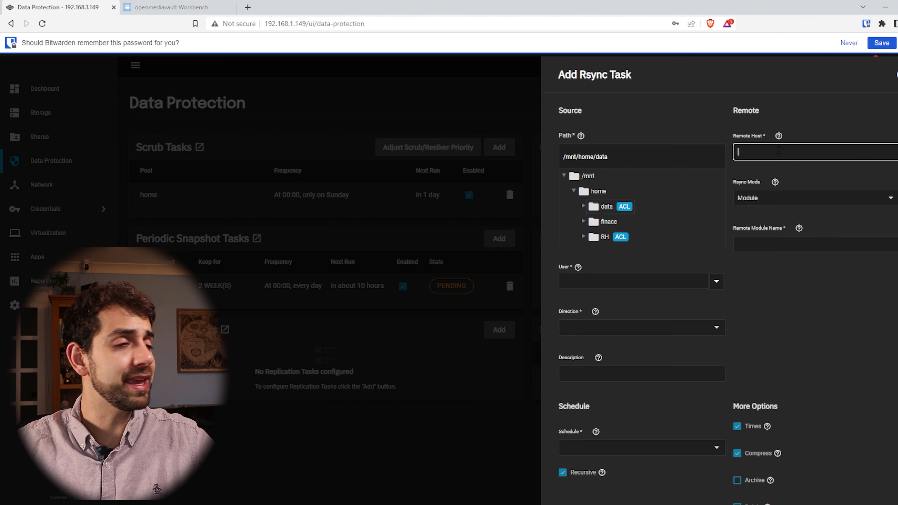
click(227, 7)
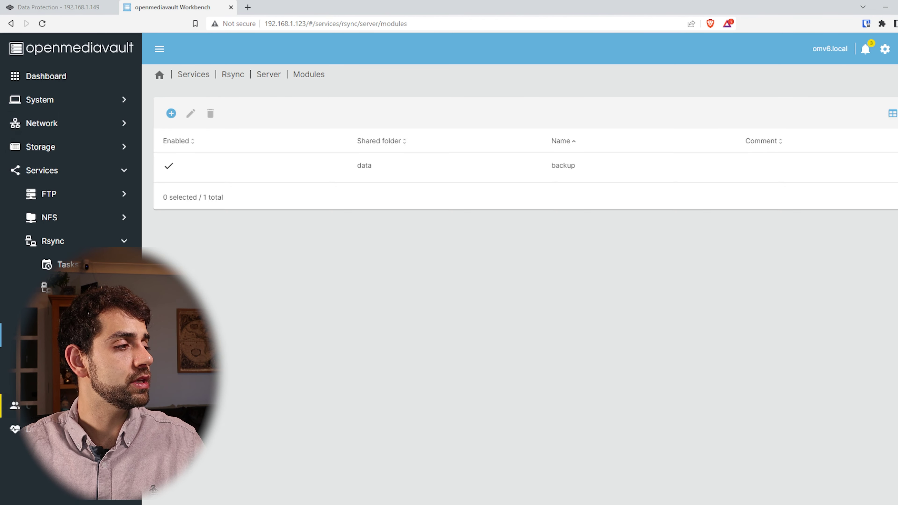
click(35, 406)
click(641, 132)
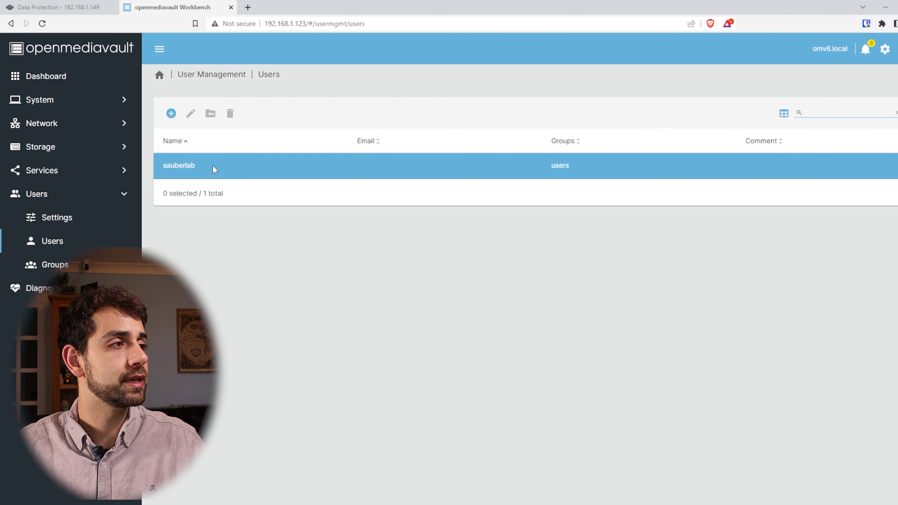
drag(214, 169, 161, 167)
key(ctrl+c)
click(56, 7)
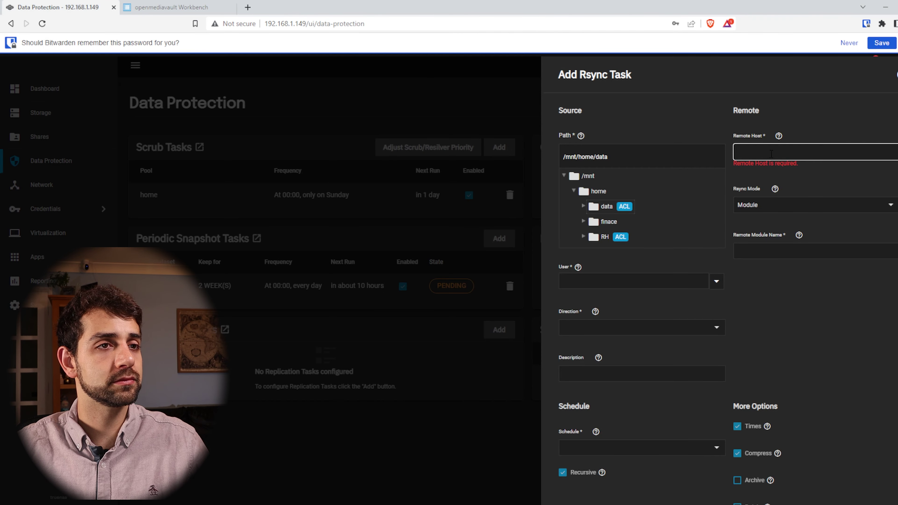
key(ctrl+v)
text(@)
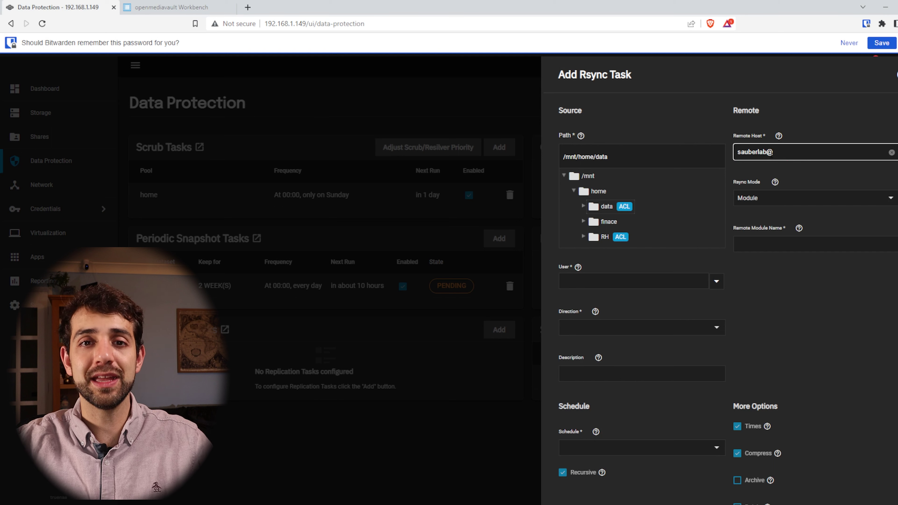
text(192)
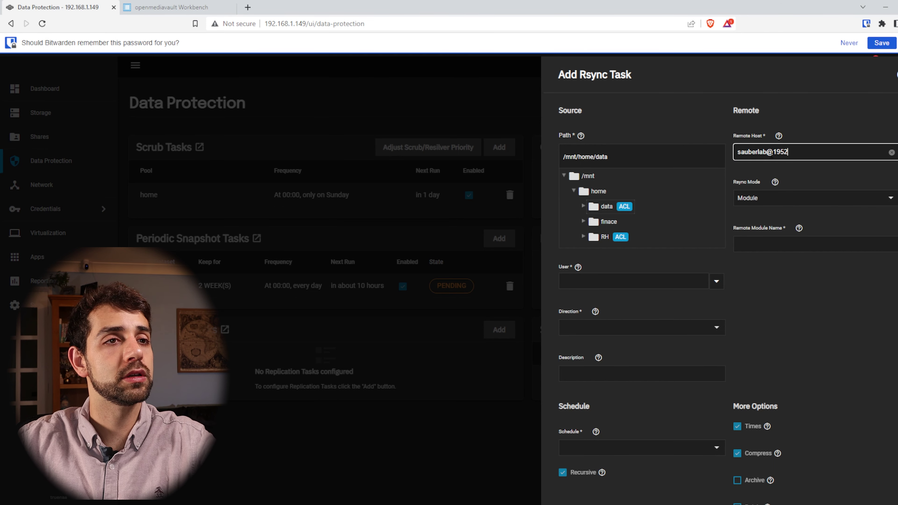
text(.168.1.)
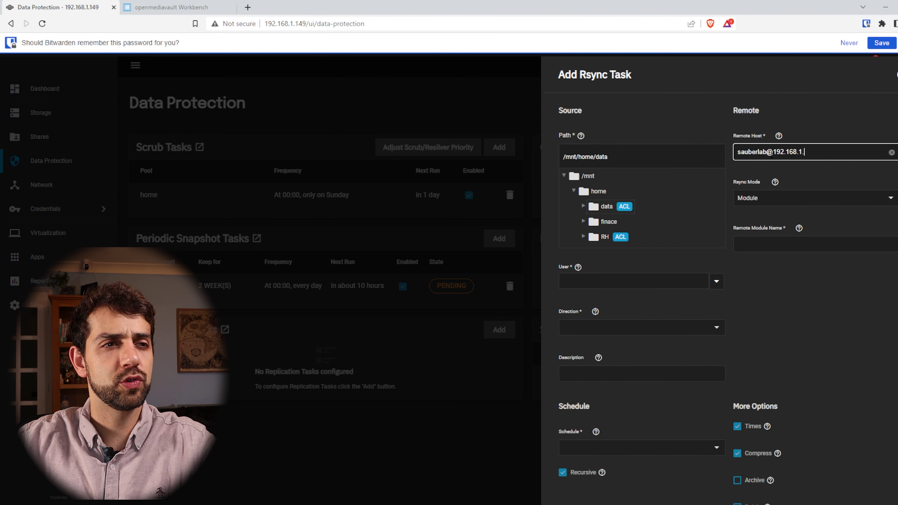
text(123)
Keep the task's Rsync Mode set to Module.
click(170, 7)
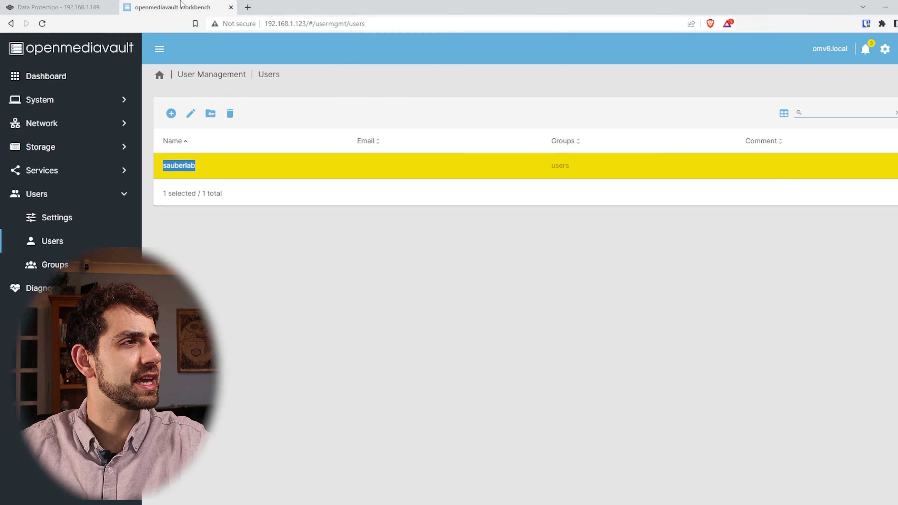
click(60, 8)
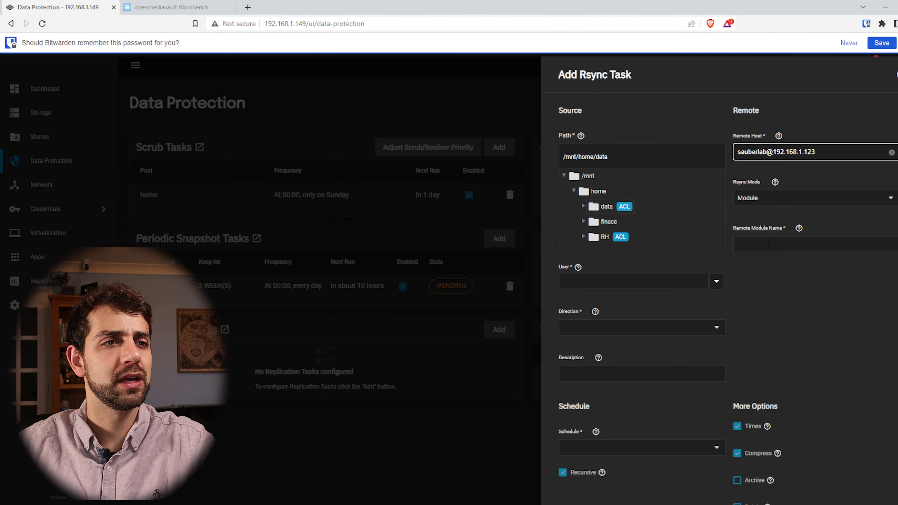
click(781, 239)
click(773, 200)
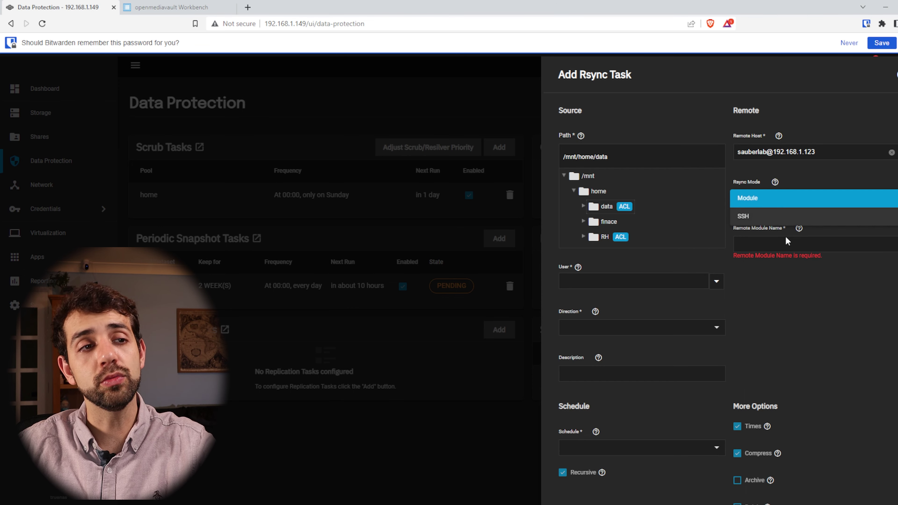
click(750, 200)
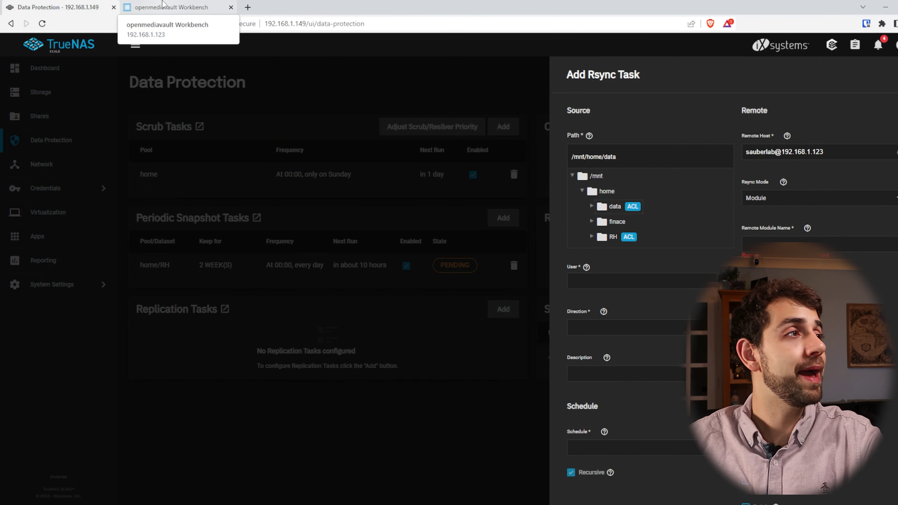
Copy the rsync module name 'backup' from openmediavault's Modules list into TrueNAS's Remote Module Name field.
click(162, 3)
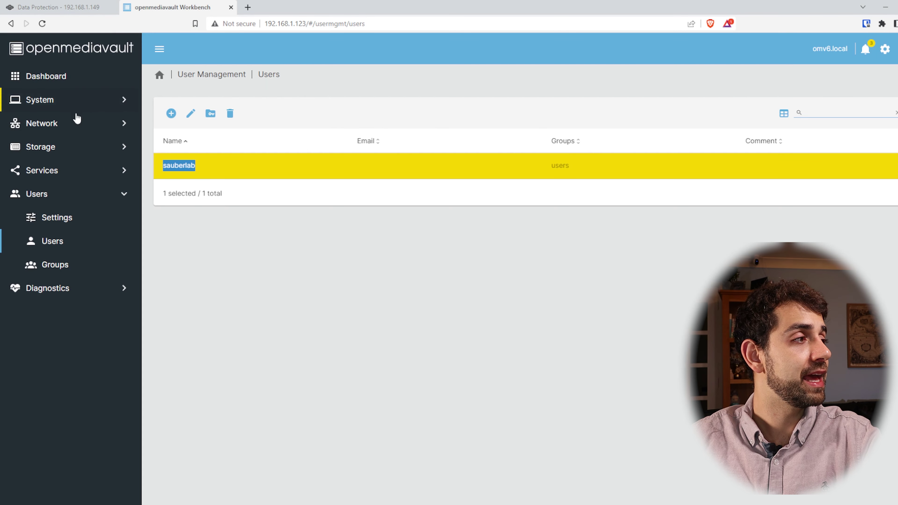
click(54, 172)
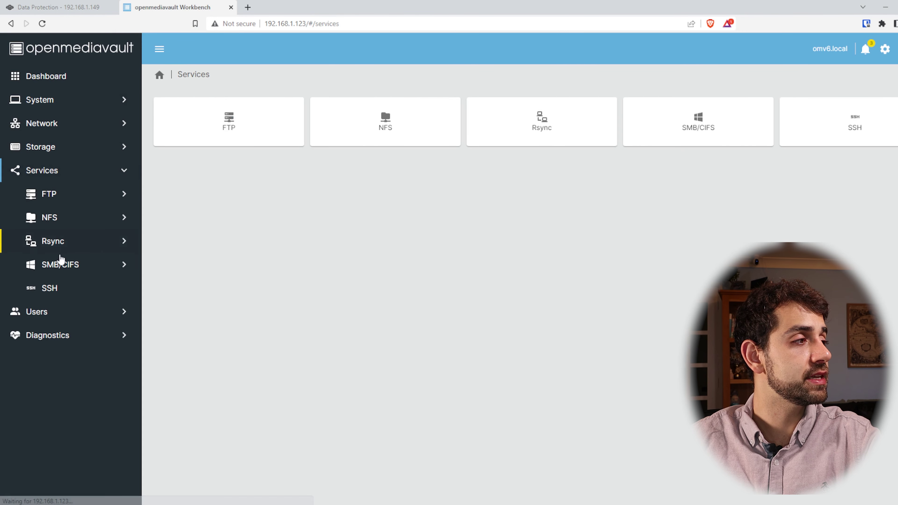
click(59, 245)
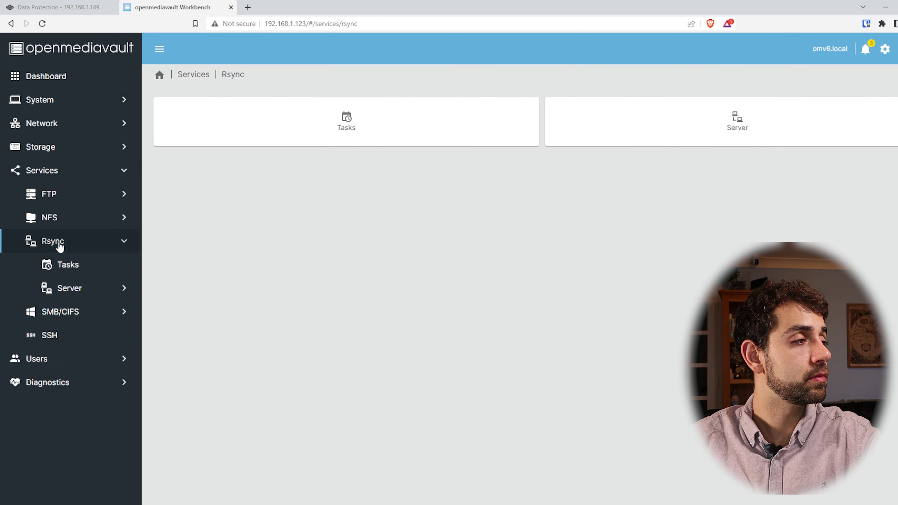
click(90, 298)
click(101, 336)
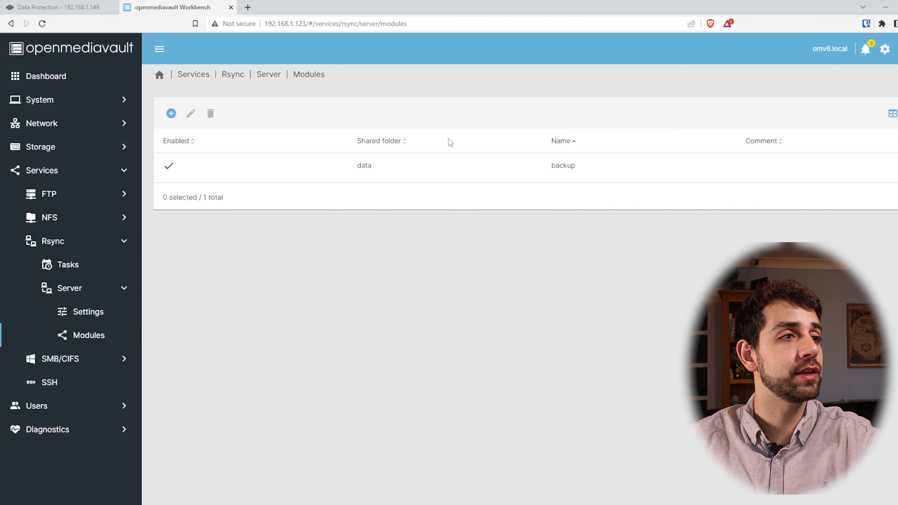
drag(595, 171, 523, 172)
key(ctrl+c)
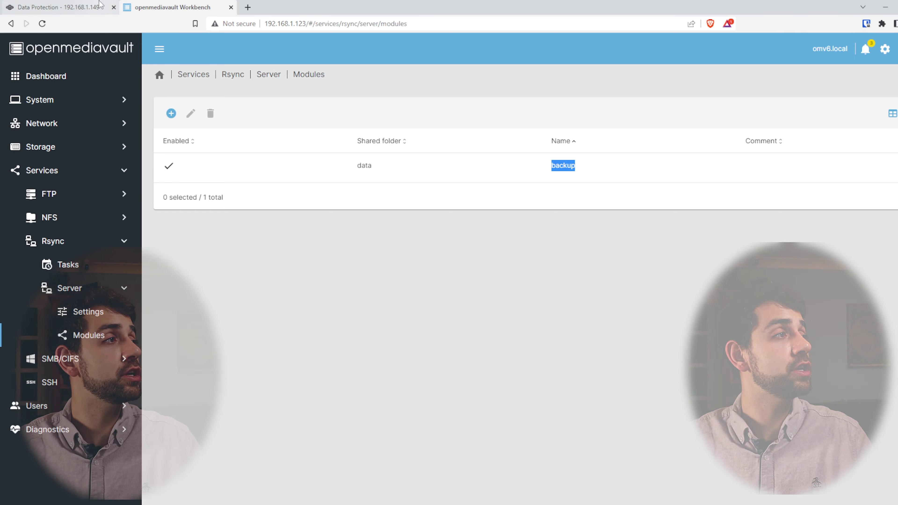
click(61, 7)
click(785, 245)
key(ctrl+v)
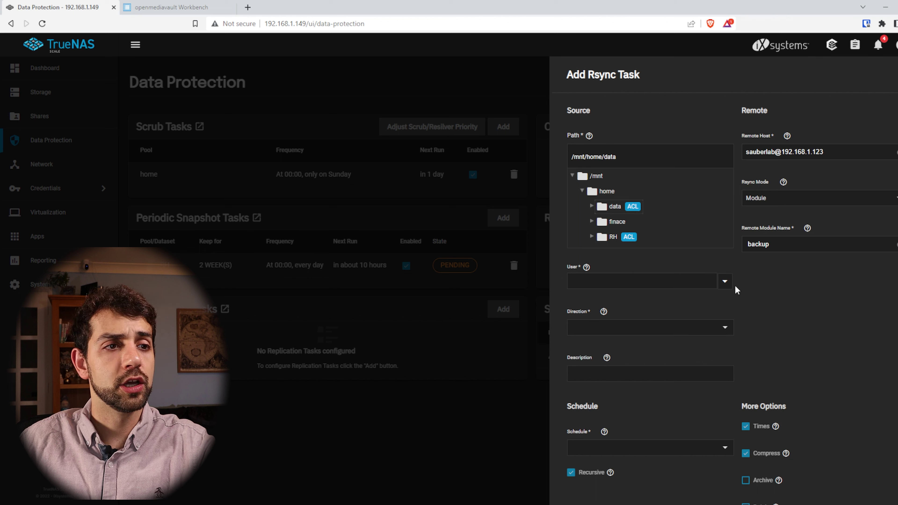
Run the rsync task as root and set its transfer direction to Push.
click(724, 282)
click(752, 302)
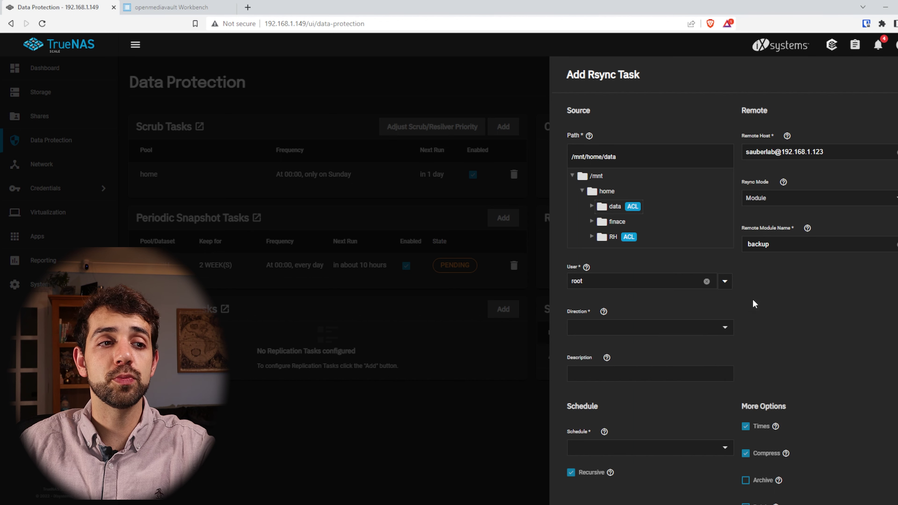
click(726, 282)
click(726, 274)
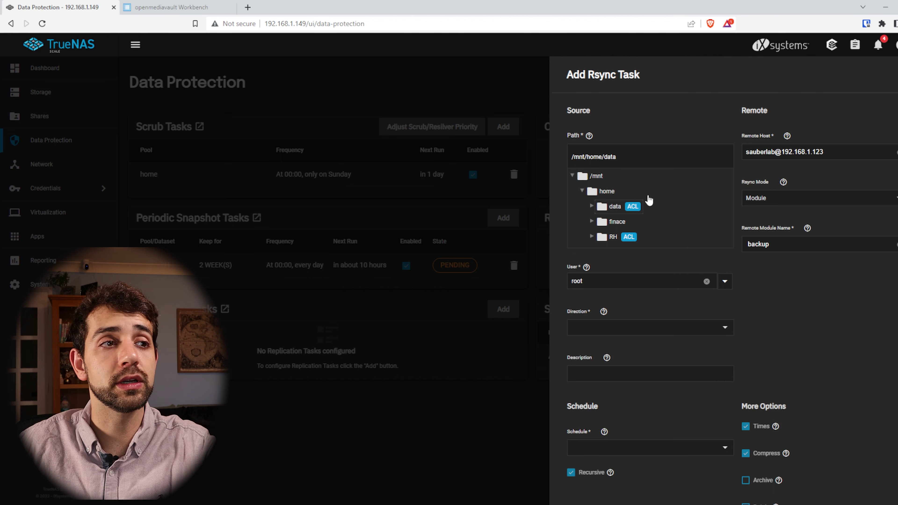
click(726, 333)
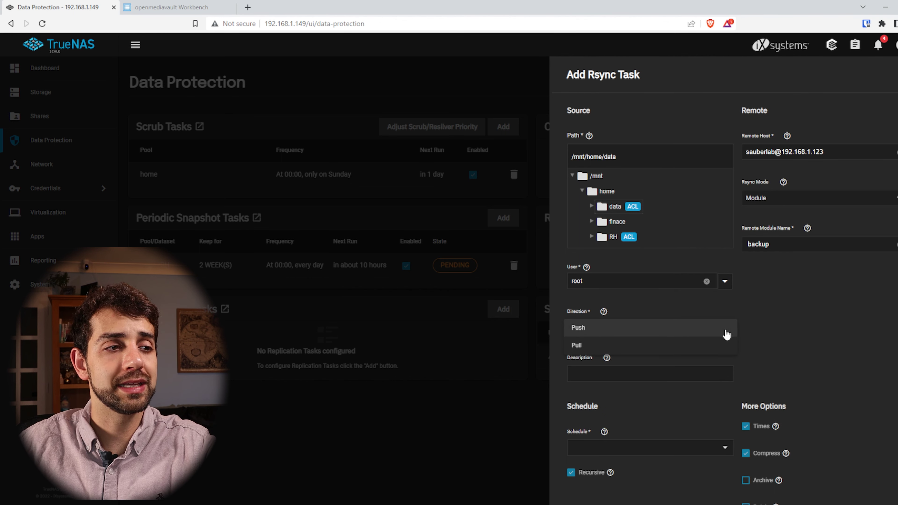
click(590, 332)
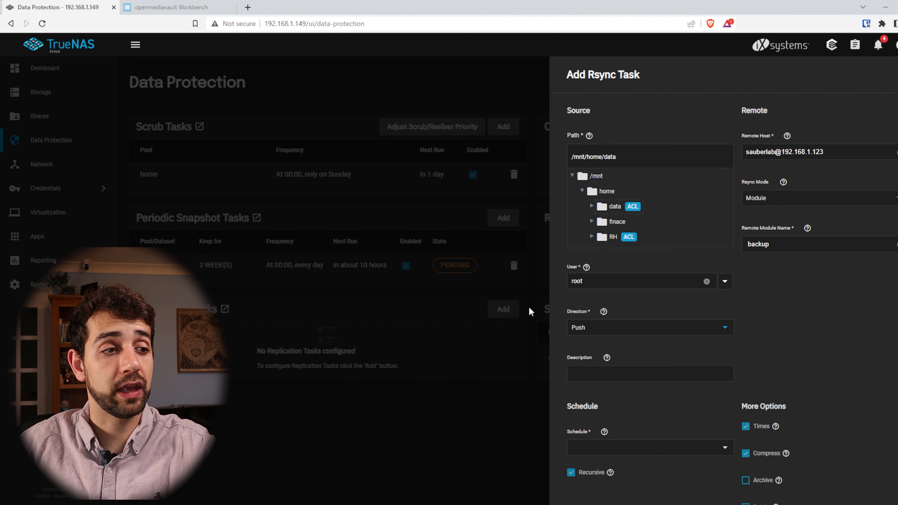
Set the task schedule to Daily and save the new rsync task.
scroll(637, 322, down, 1)
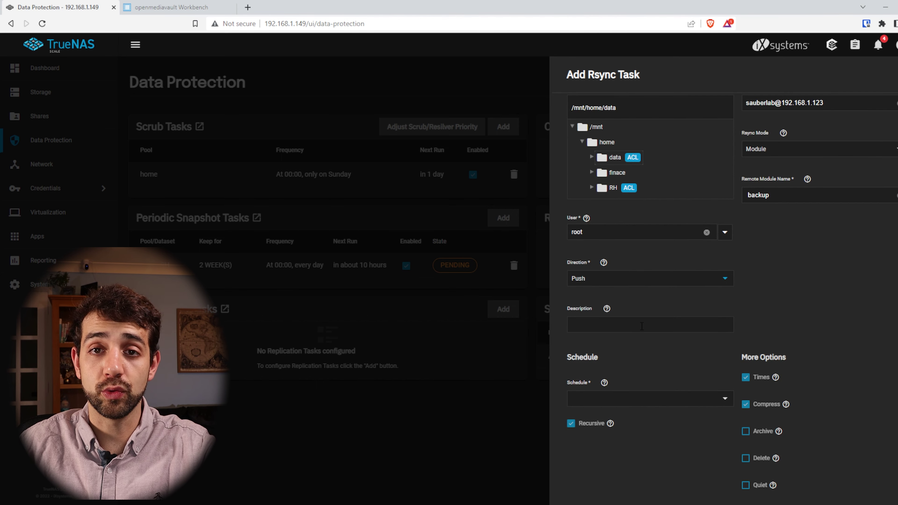
scroll(642, 326, down, 2)
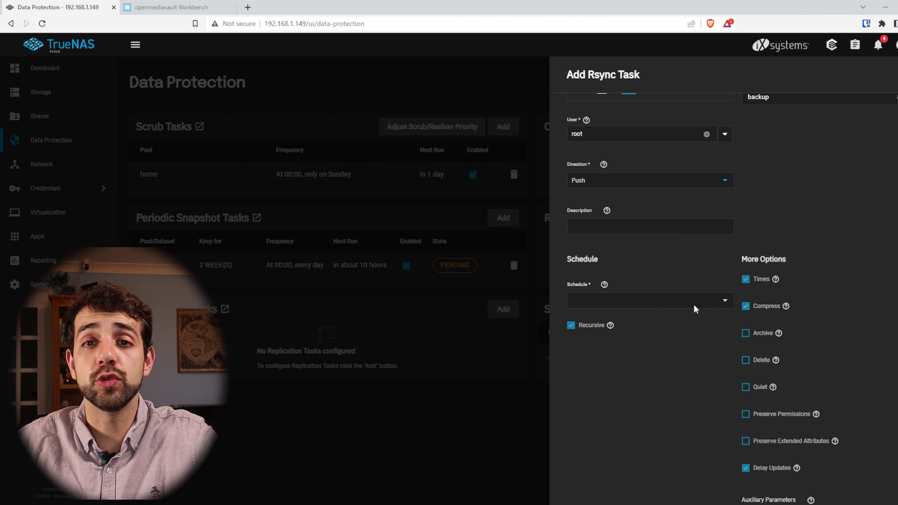
click(681, 303)
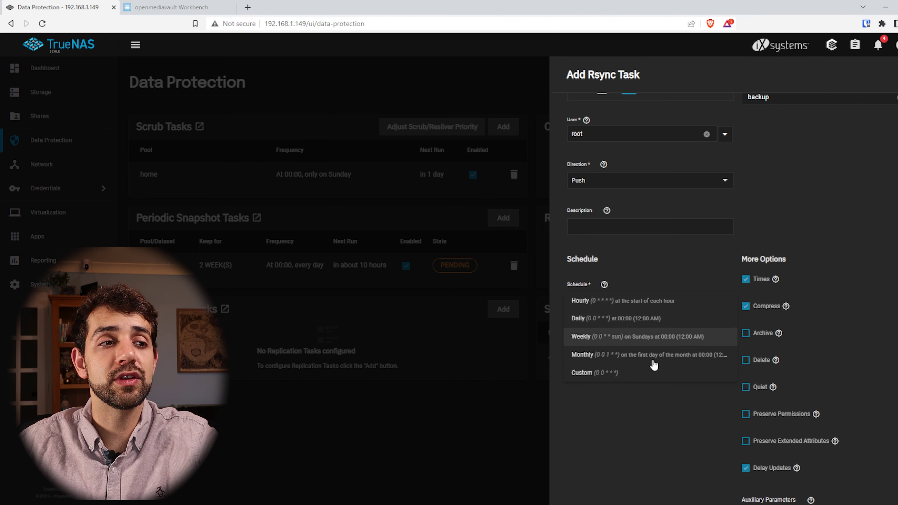
click(648, 430)
scroll(672, 399, down, 3)
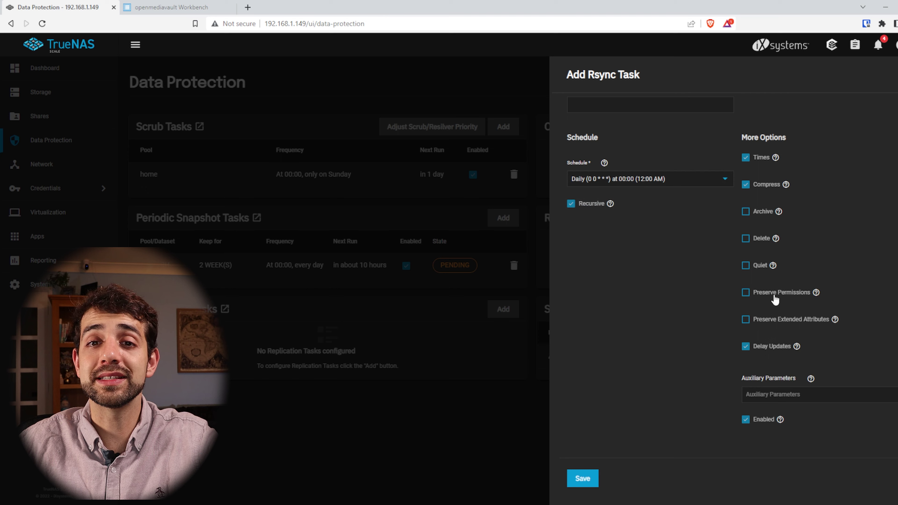
click(585, 481)
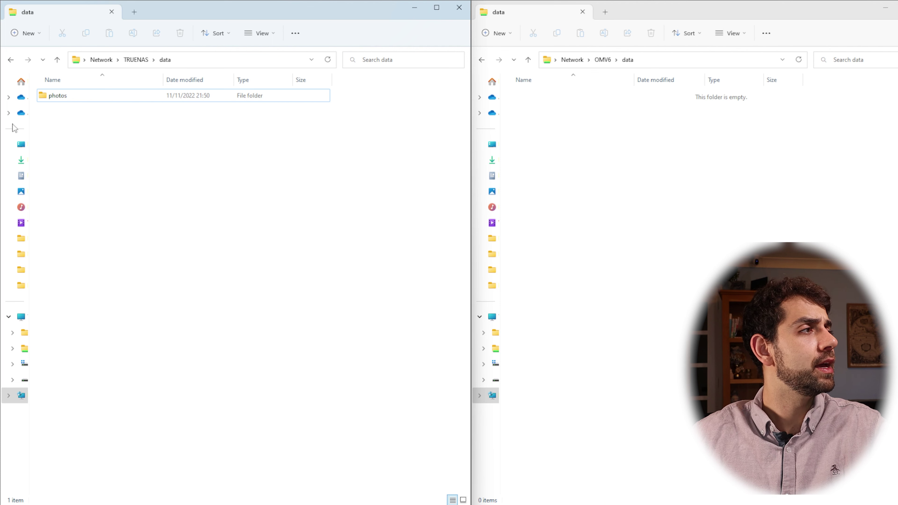
Confirm TRUENAS photos holds 11 files, return to its data folder, and snap TrueNAS left.
double_click(58, 95)
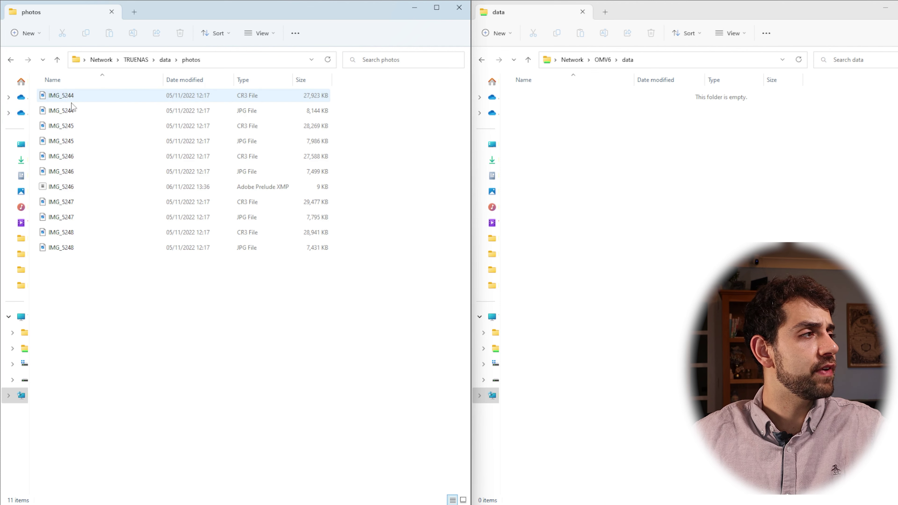
drag(179, 329, 176, 60)
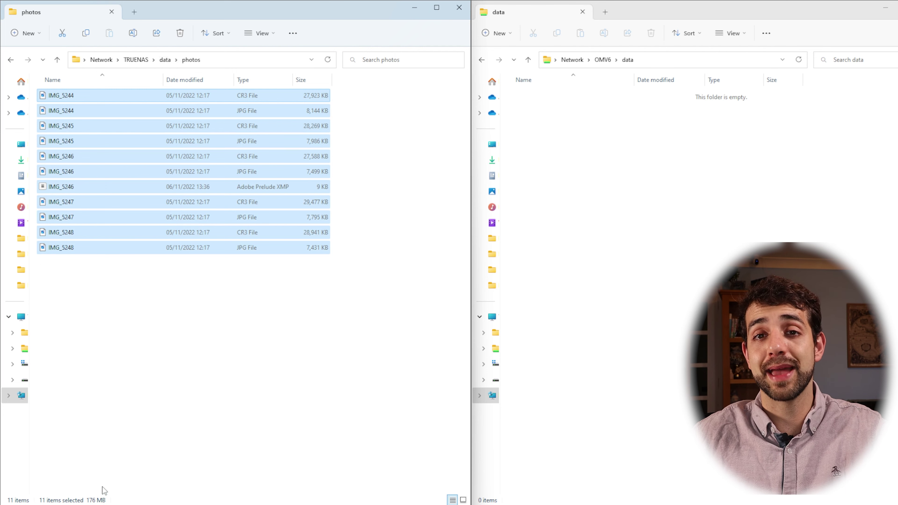
click(647, 248)
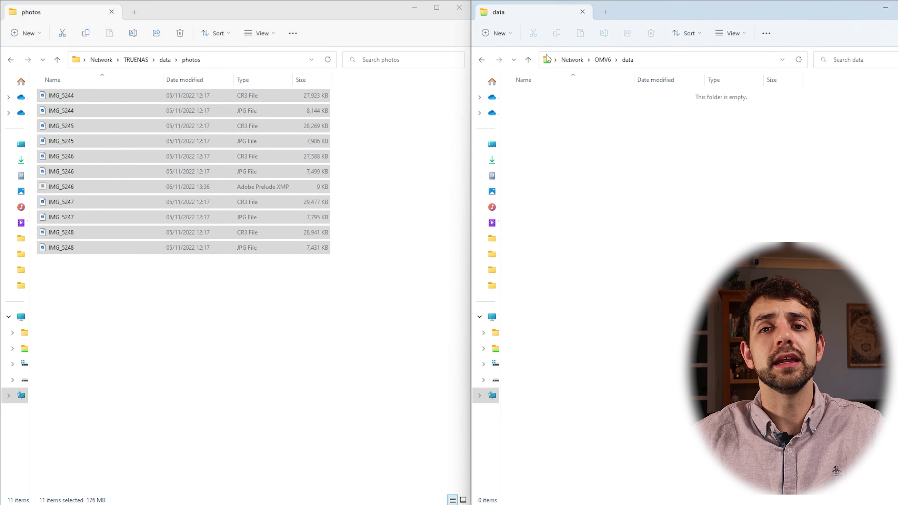
click(165, 60)
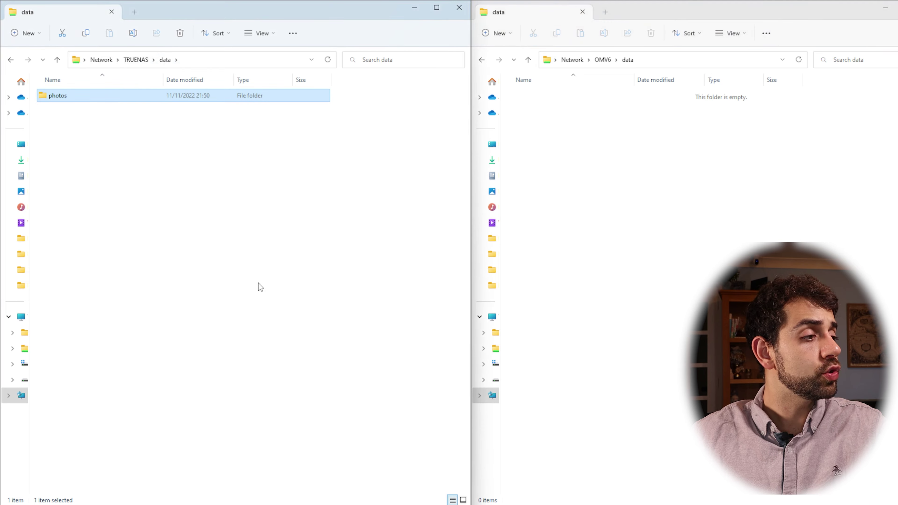
key(alt+Tab)
key(super+Left)
Tile TrueNAS top-left with the TRUENAS data window below it, scrolled to Rsync Tasks.
key(super+Up)
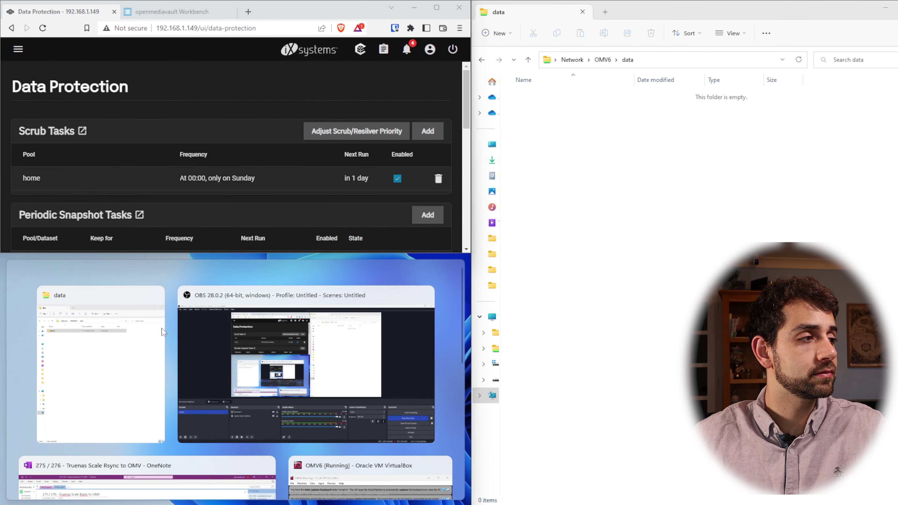
click(145, 345)
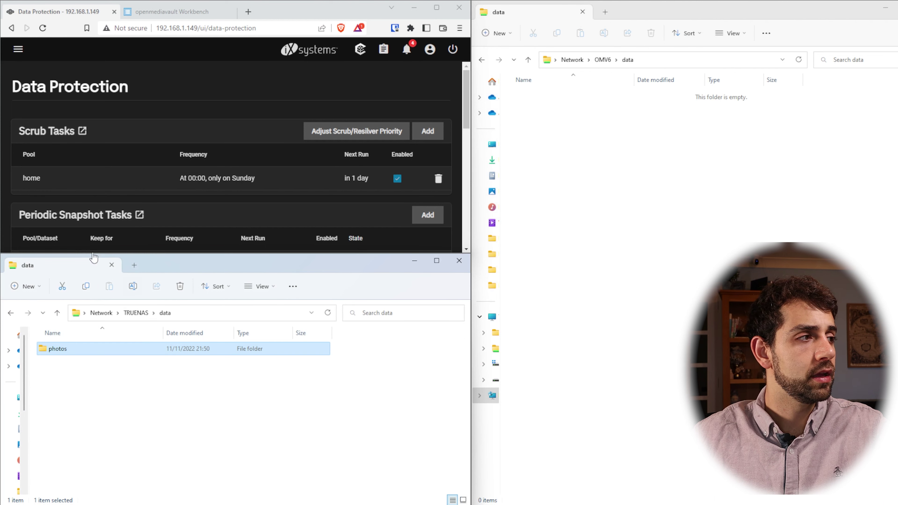
scroll(411, 190, down, 1)
scroll(411, 189, down, 8)
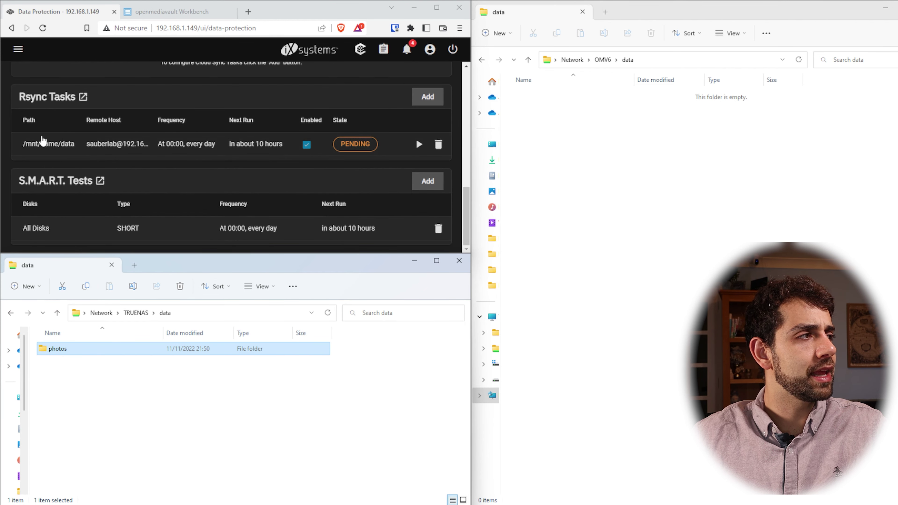
Run the rsync task now, confirm it, and close the task-started message.
click(418, 144)
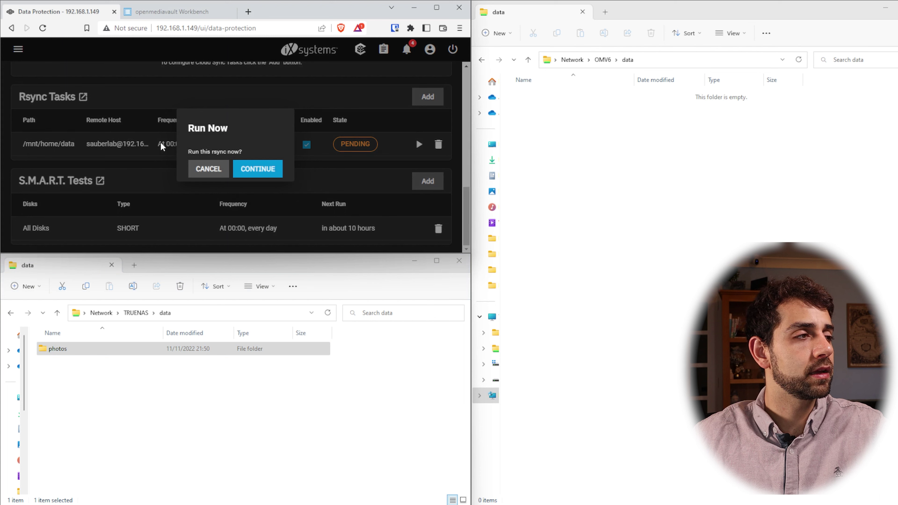
click(252, 176)
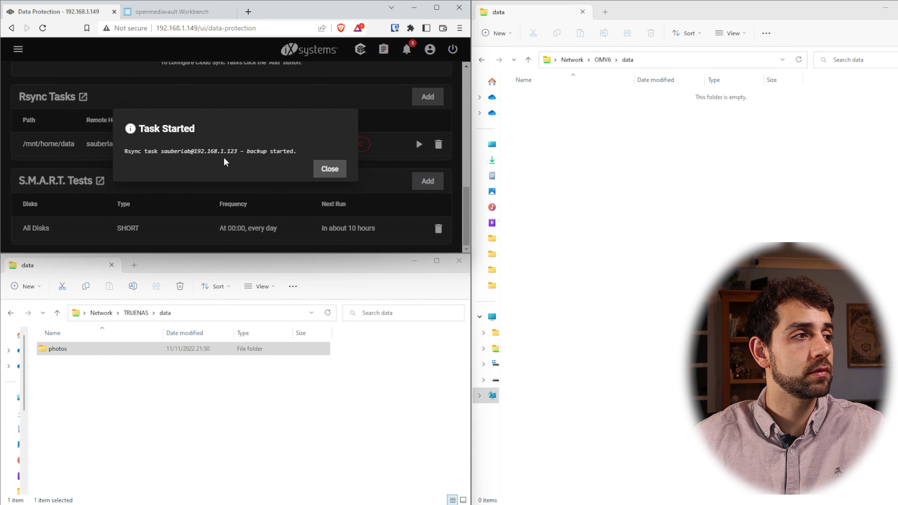
drag(136, 155, 231, 152)
click(334, 176)
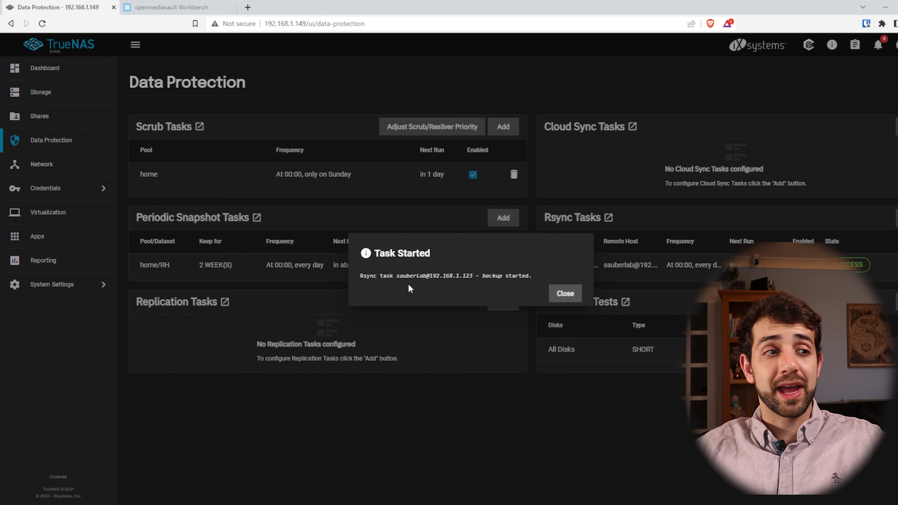
drag(394, 276, 484, 275)
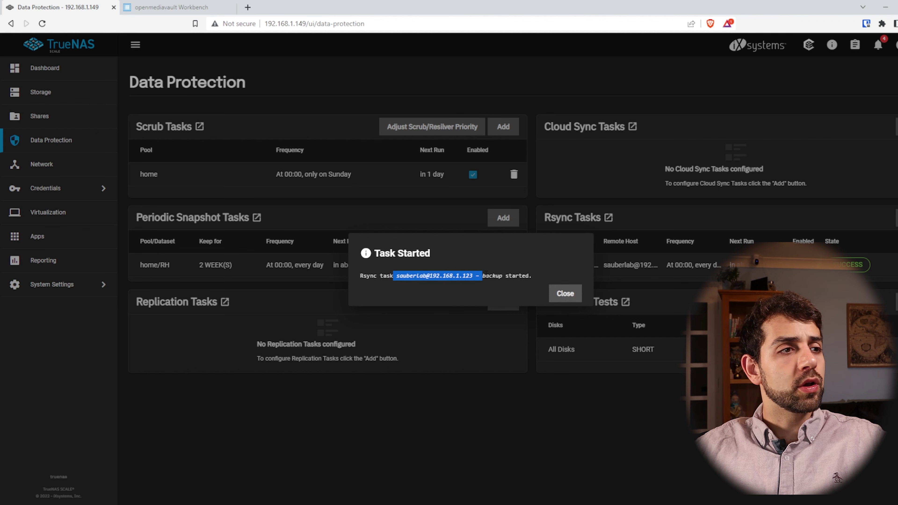
click(562, 293)
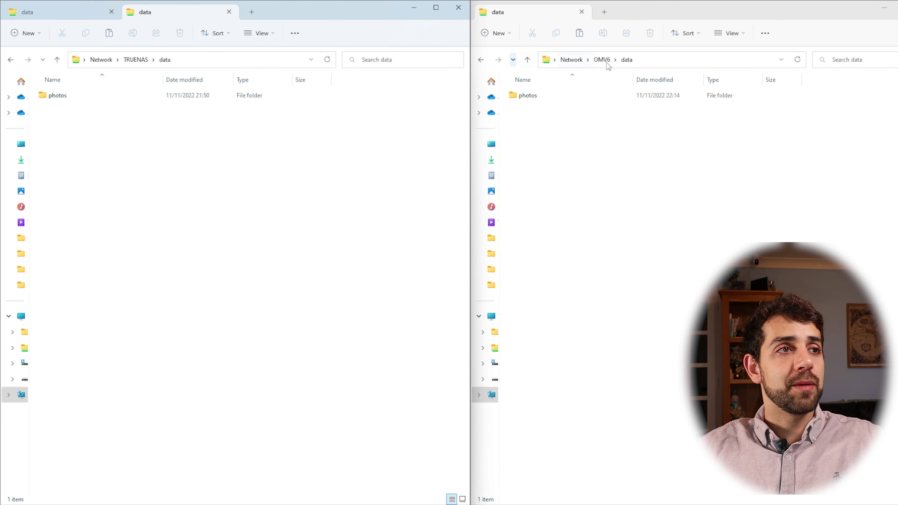
Compare the OMV6 and TRUENAS photos folders, then return both windows to their data folders.
double_click(537, 101)
double_click(79, 99)
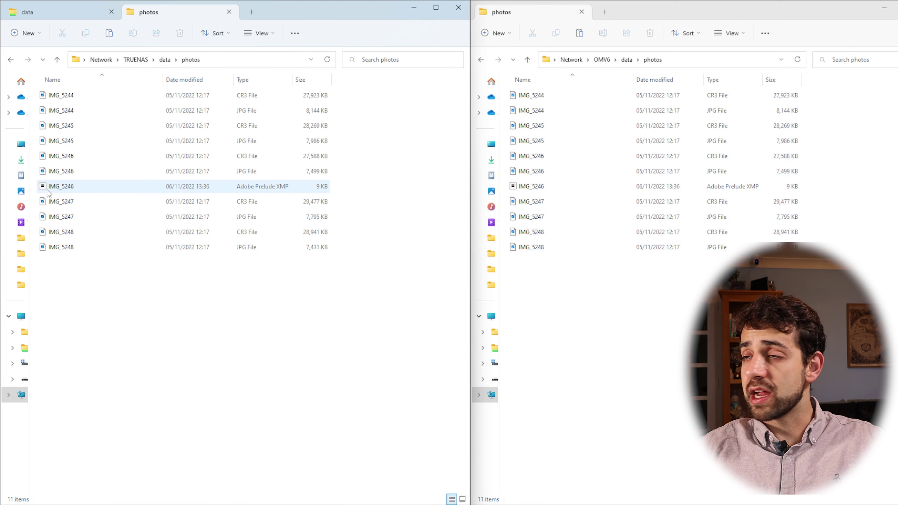
mouse_move(49, 194)
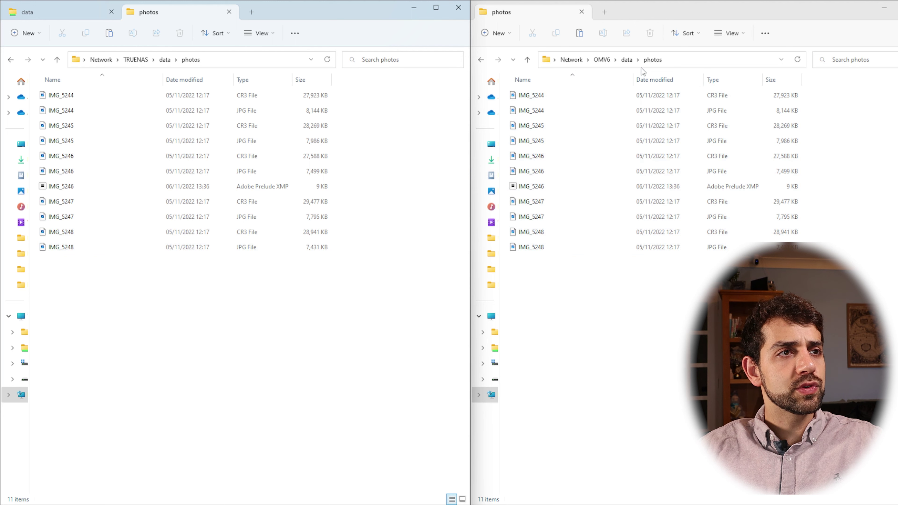
click(627, 60)
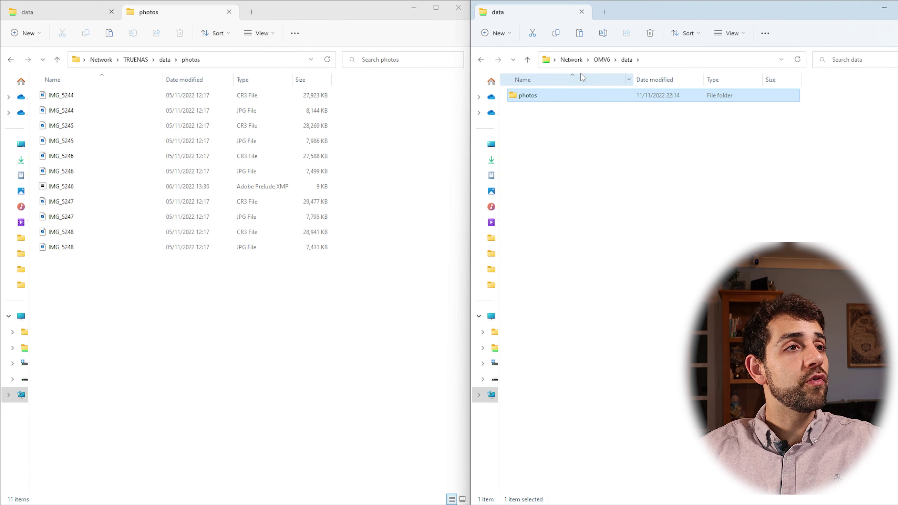
click(601, 60)
double_click(520, 95)
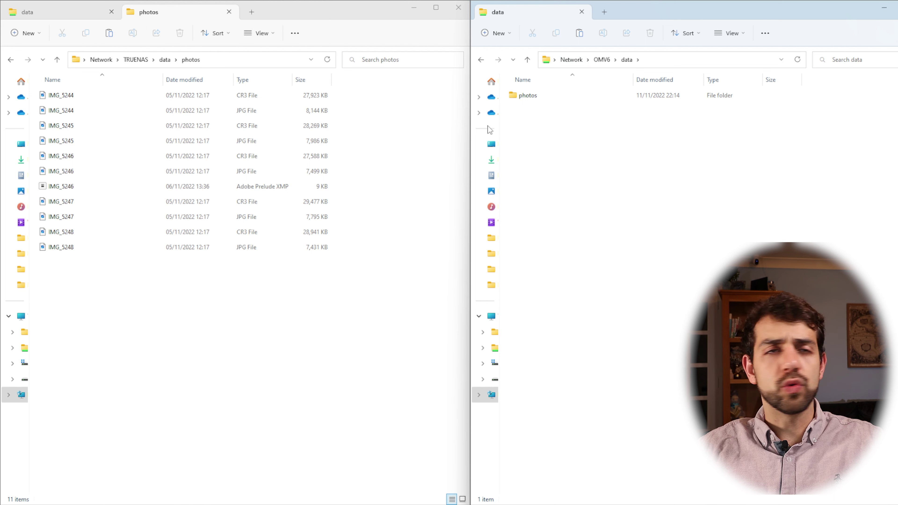
click(165, 59)
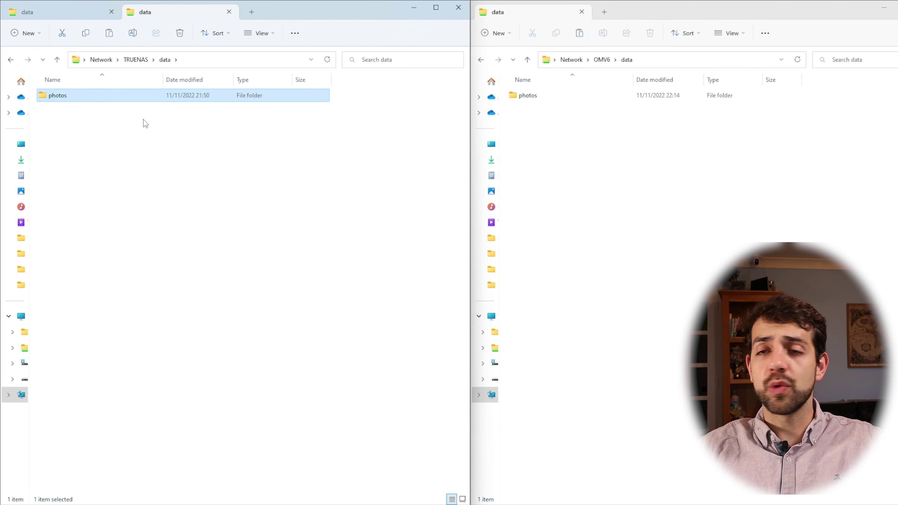
Open the TRUENAS photos folder and select files IMG_5245 JPG through IMG_5248 JPG.
double_click(57, 96)
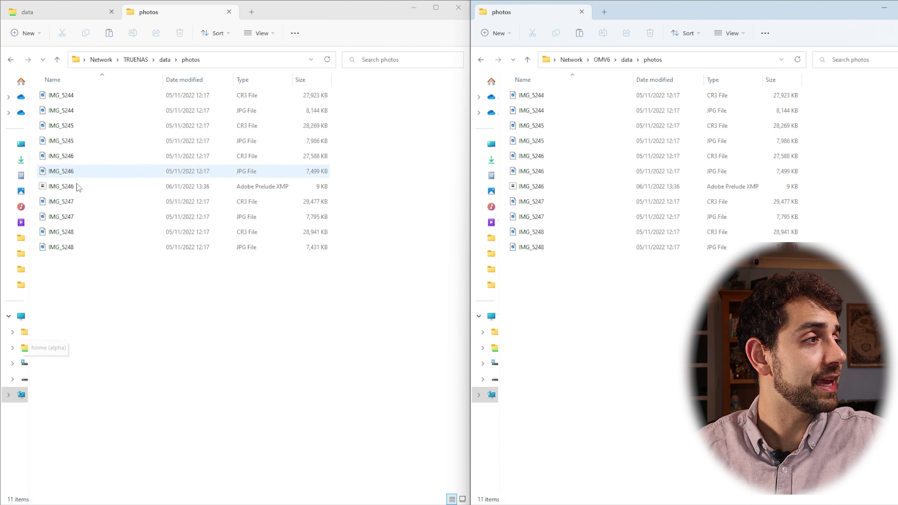
drag(65, 315, 49, 136)
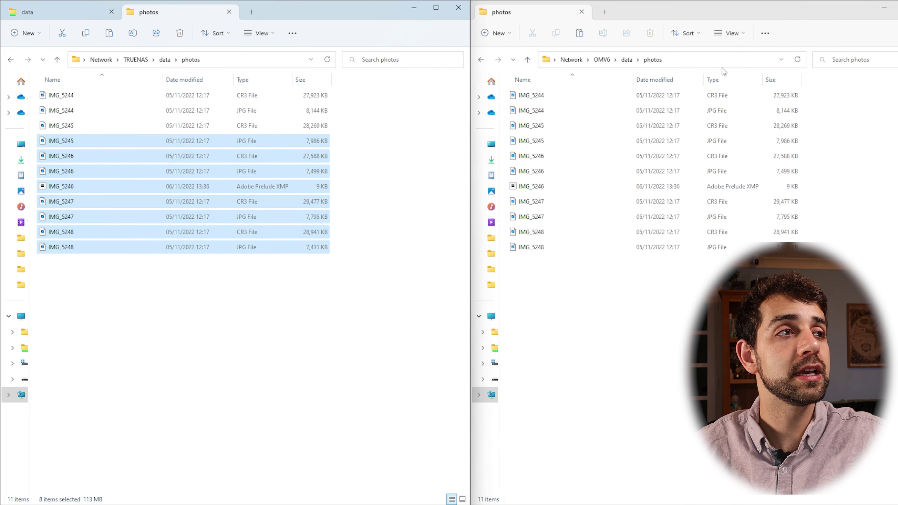